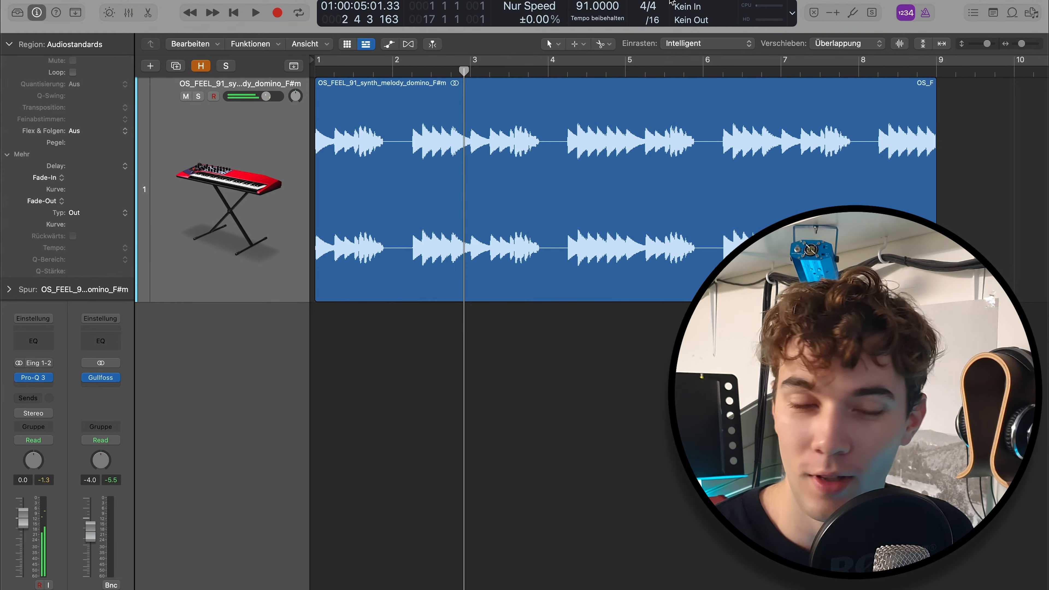
Play the synth melody from the beginning of the project to about bar 4, with its whole region in view
key(Return)
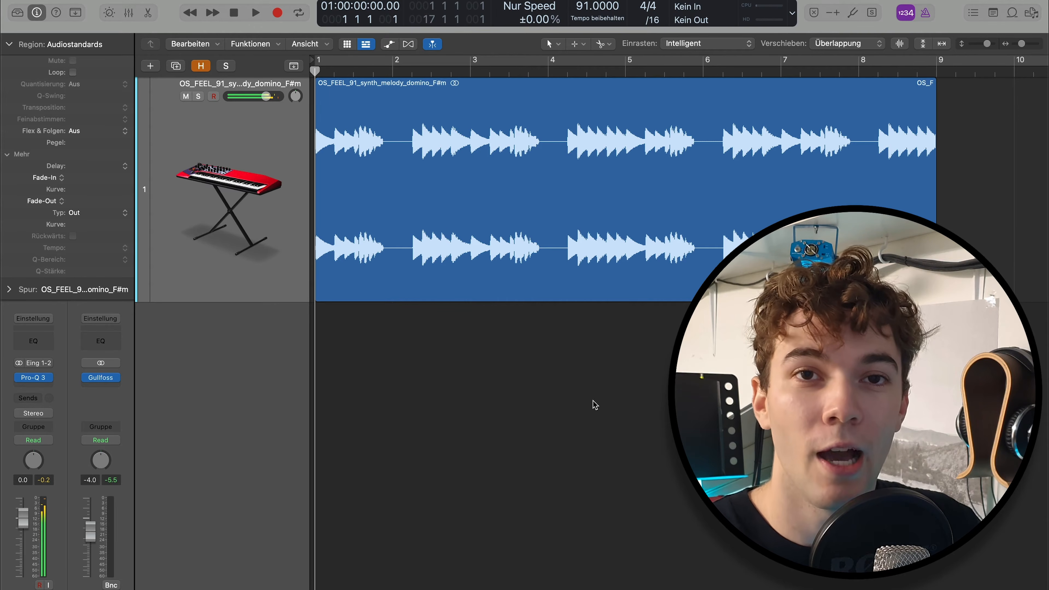
scroll(595, 405, down, 3)
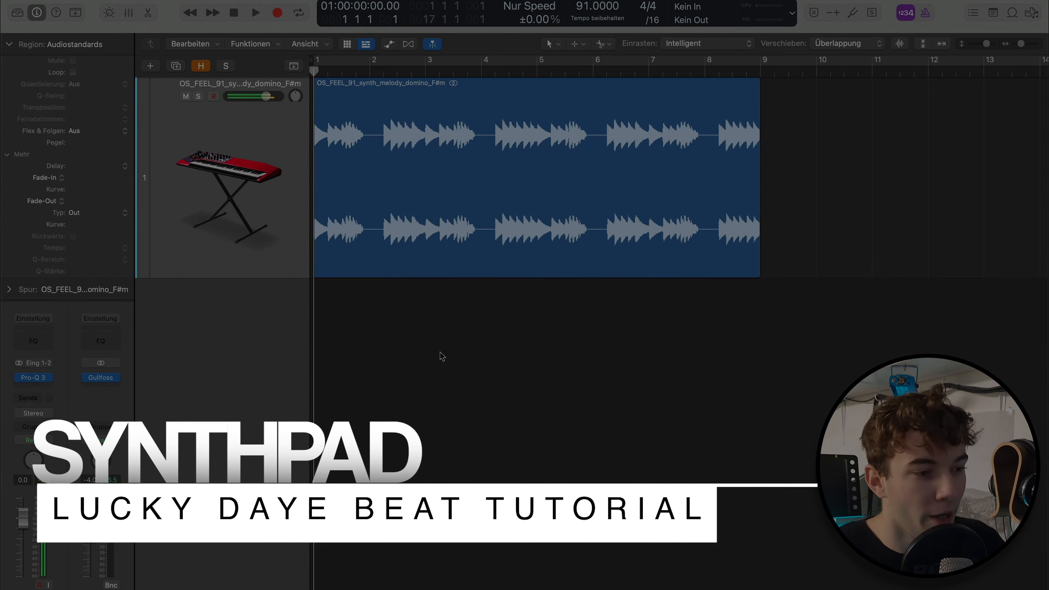
key(space)
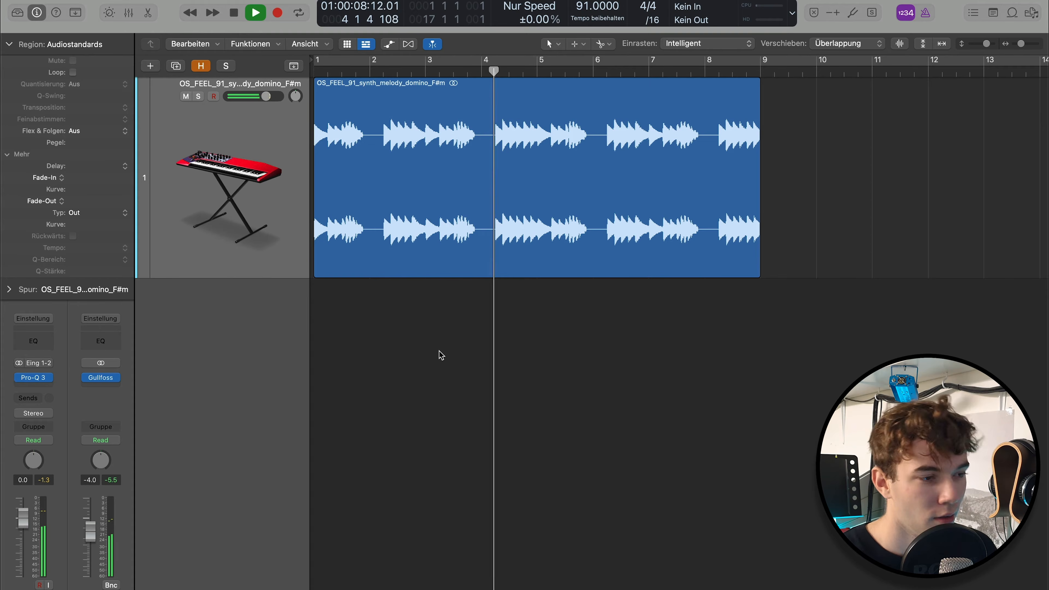
key(space)
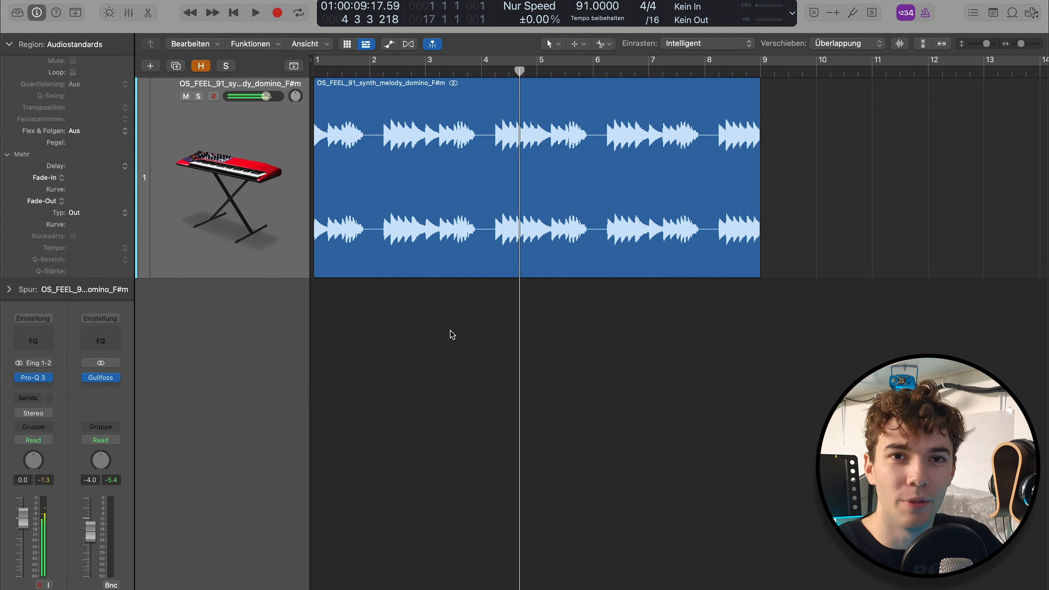
Listen to the kick pattern together with the synth melody through bars 5 and 6
scroll(522, 271, up, 1)
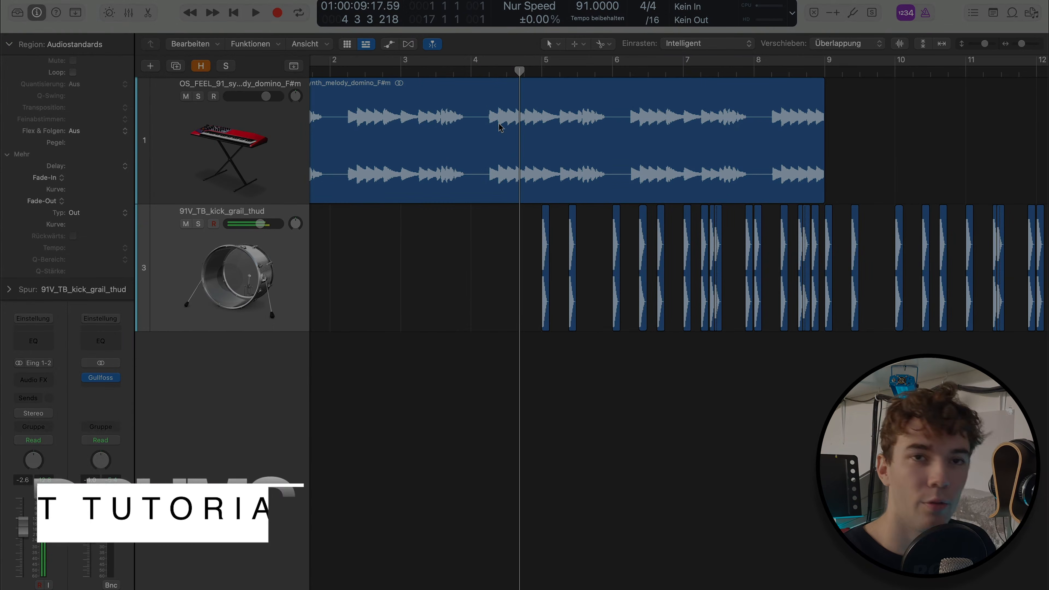
key(space)
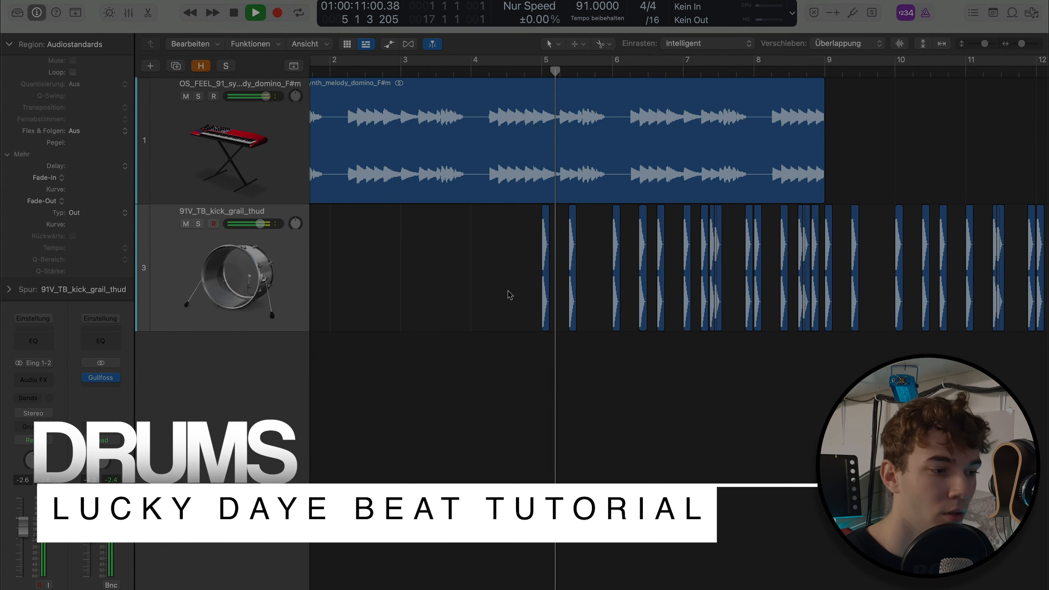
key(super+Right)
key(super+Right)
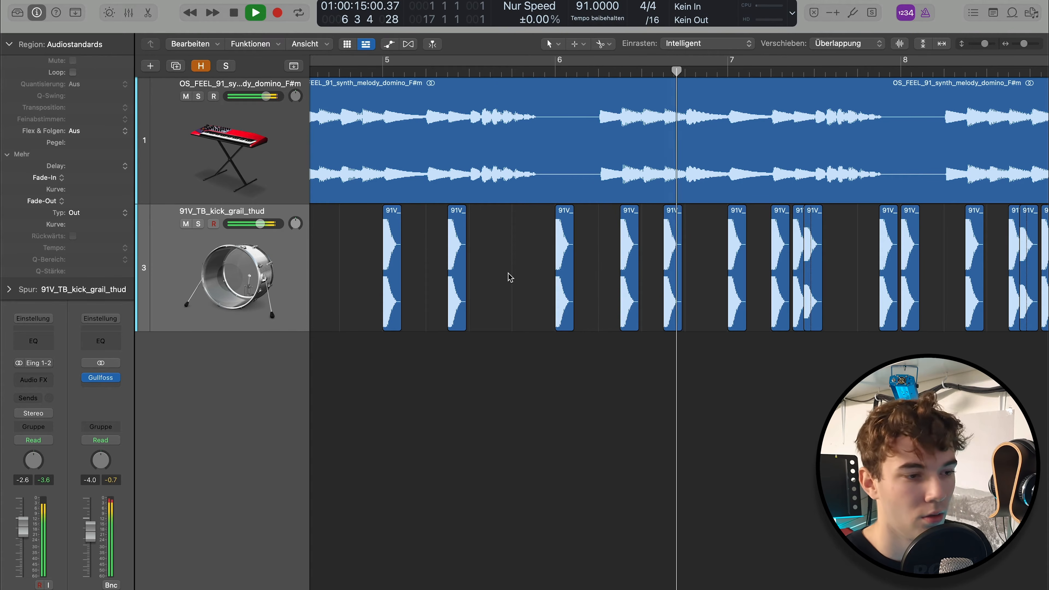
key(space)
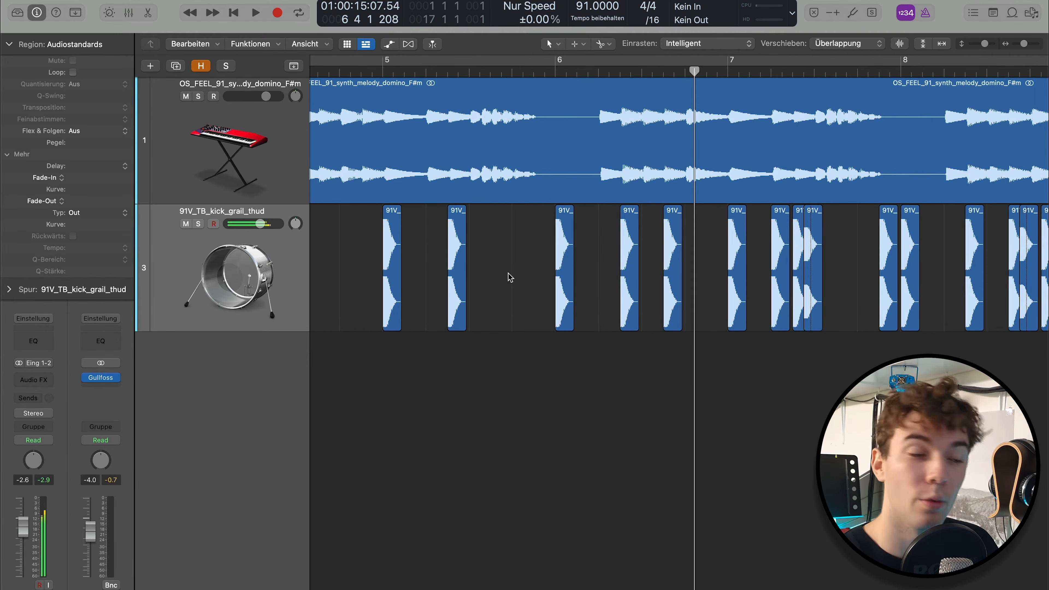
key(space)
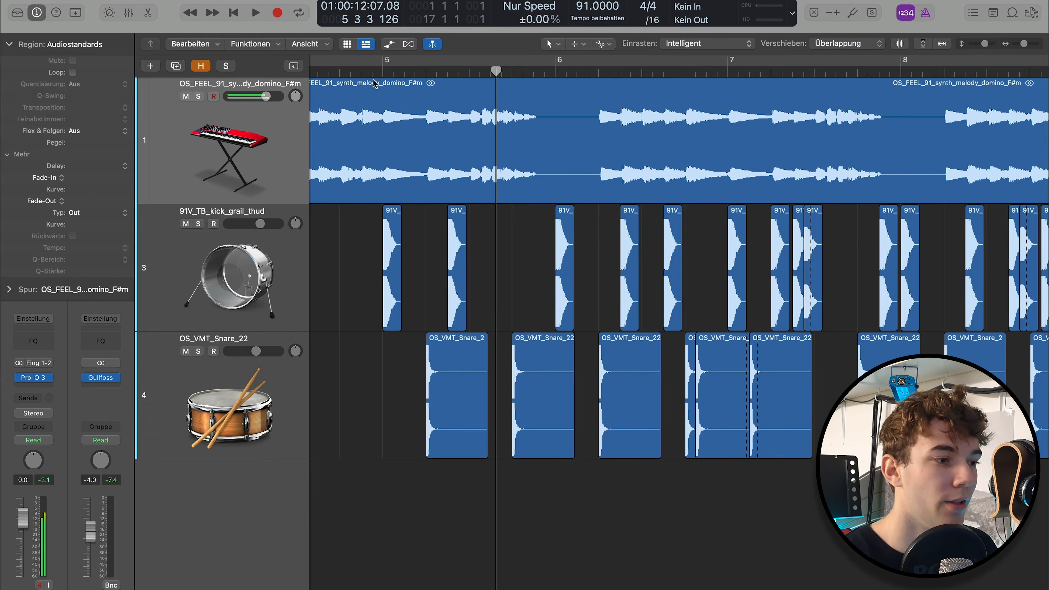
Play from just before bar 5 to hear the snare against the kick and melody, pausing between passages
click(372, 72)
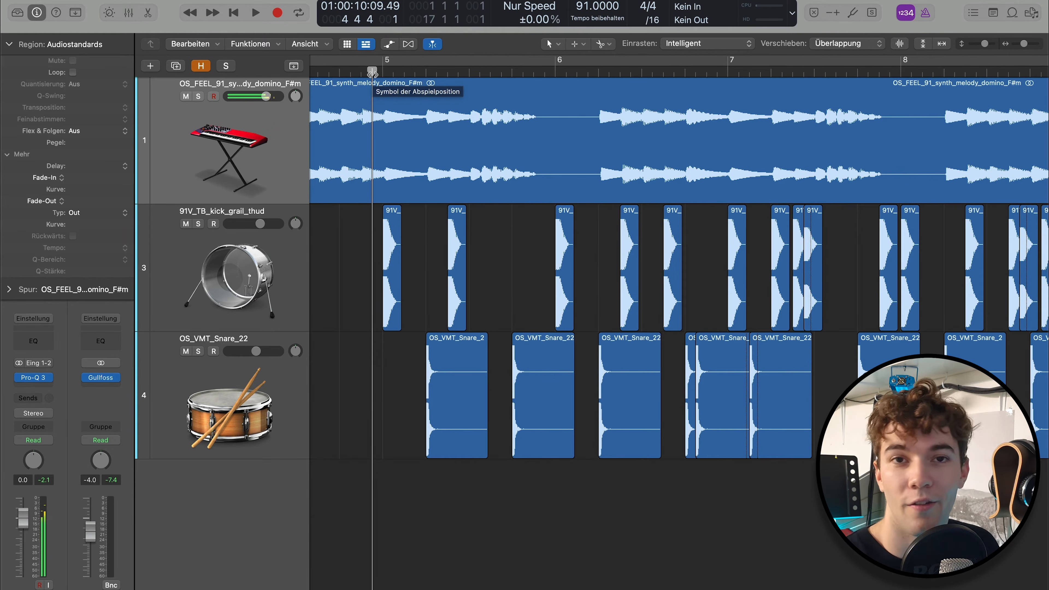
key(space)
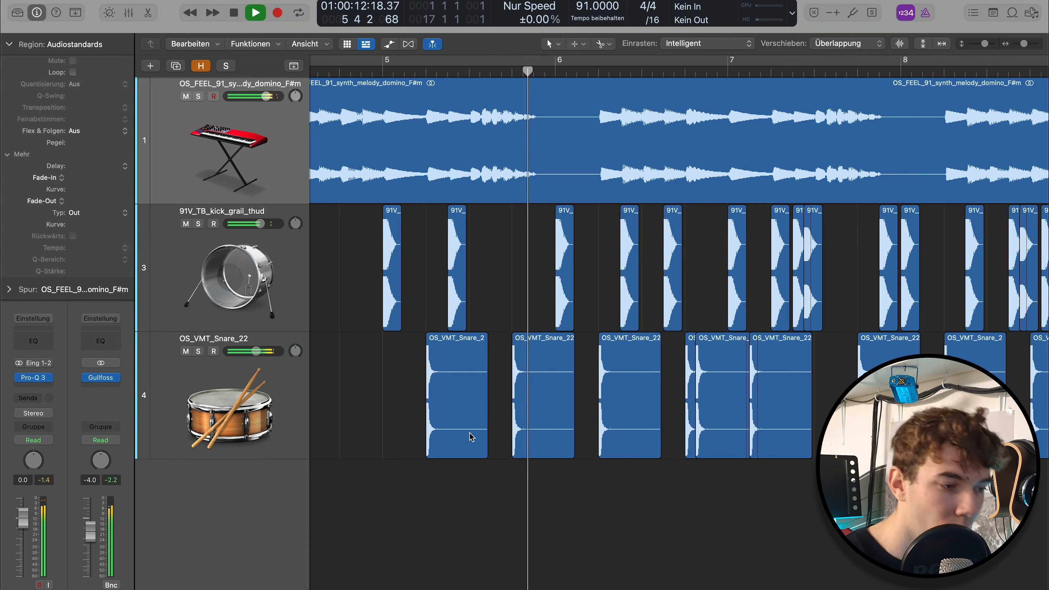
key(space)
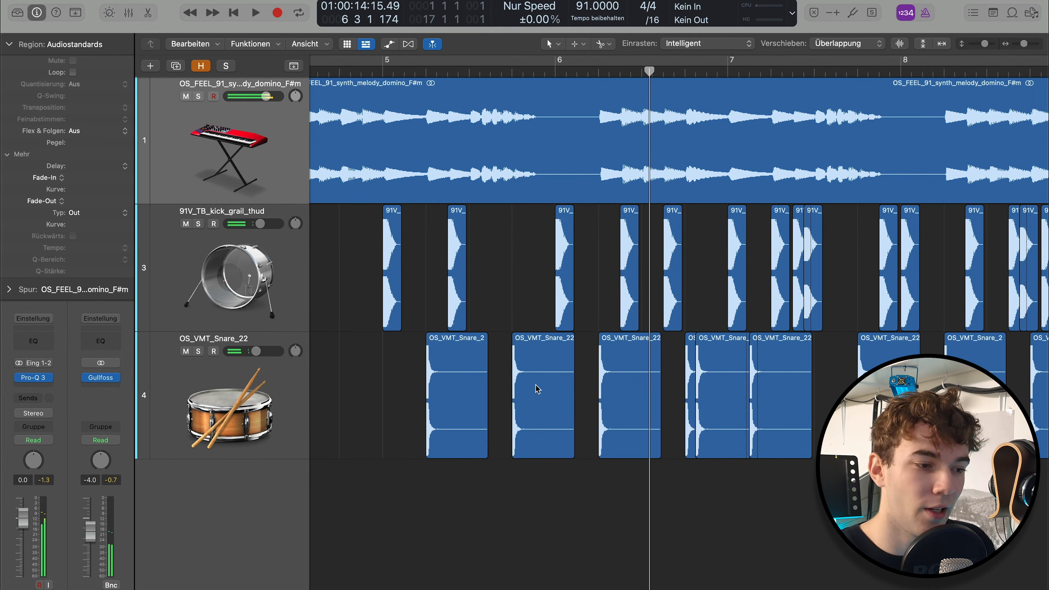
key(space)
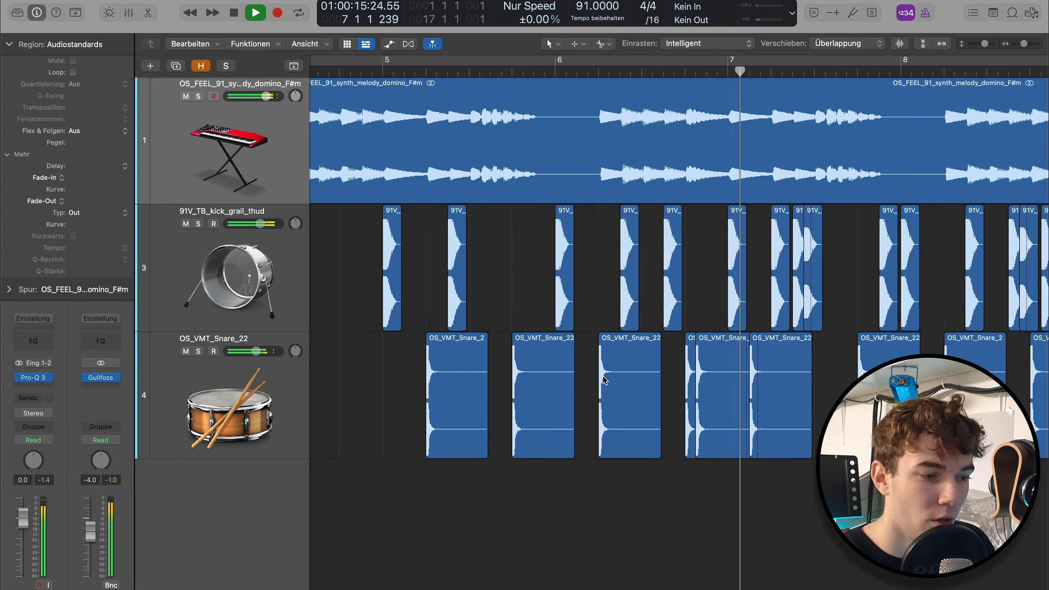
key(space)
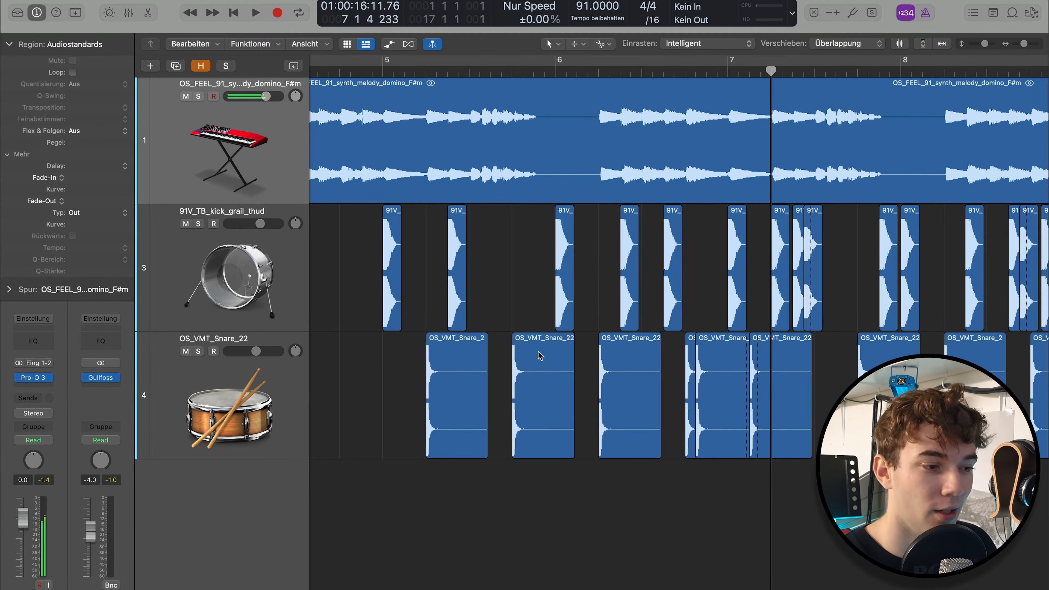
Listen to the hi-hat and open-hat tracks with the rest of the beat from bar 5 to bar 8
key(super+Left)
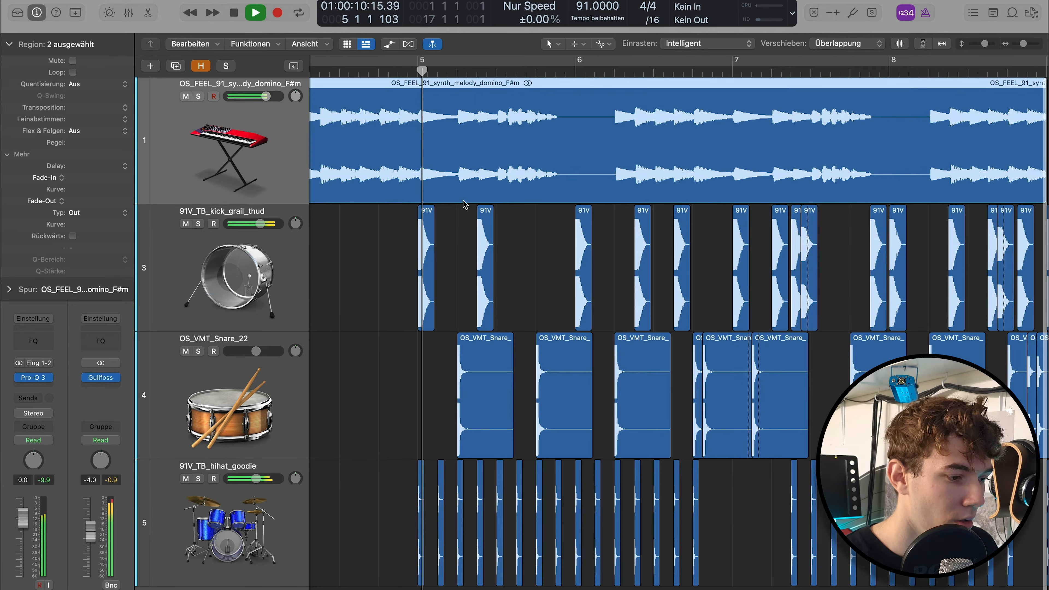
click(430, 398)
scroll(429, 399, down, 1)
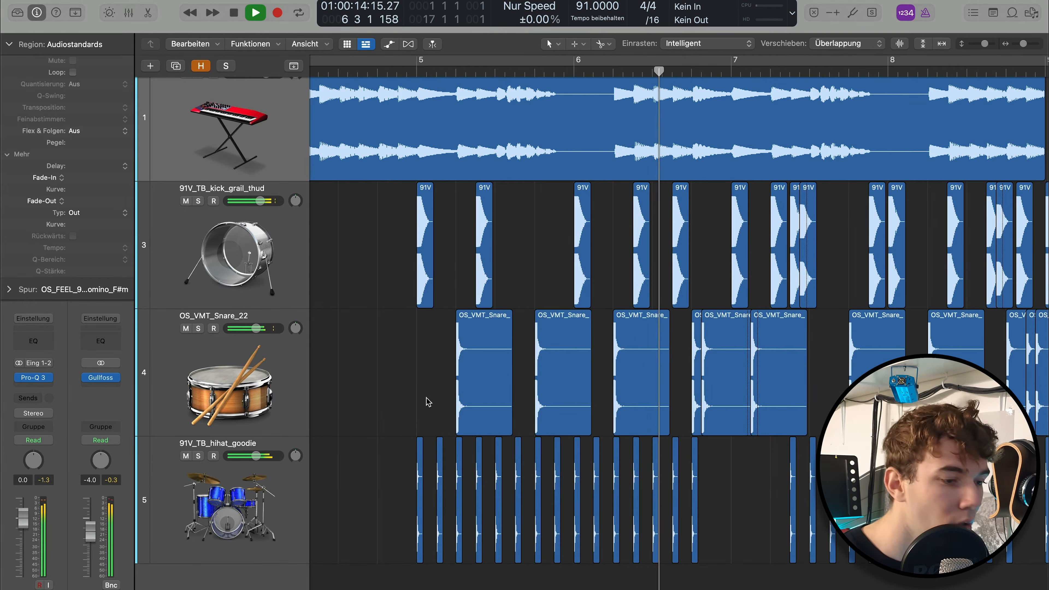
key(space)
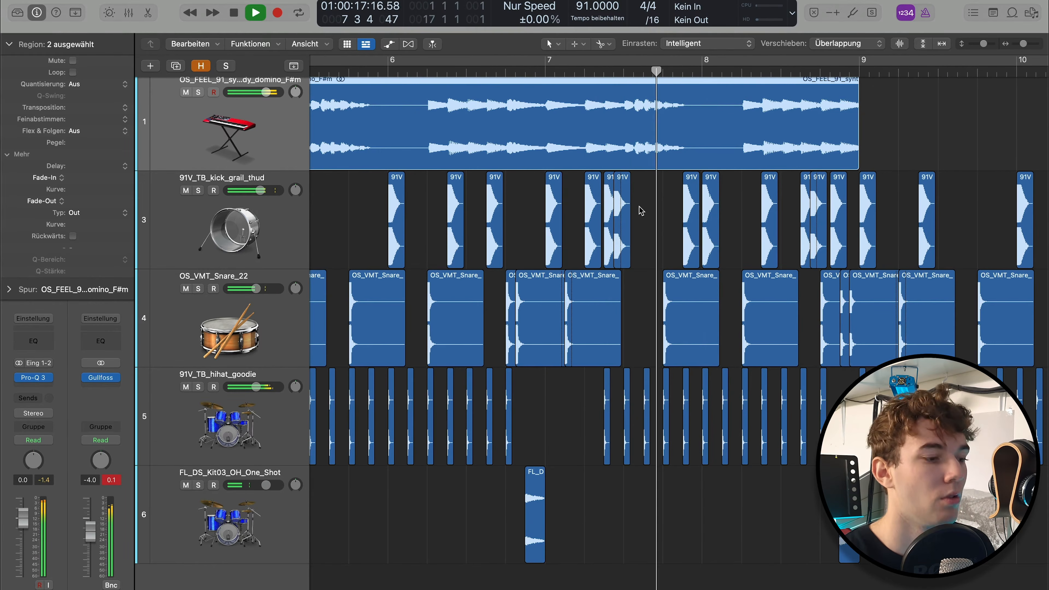
key(space)
scroll(621, 468, right, 3)
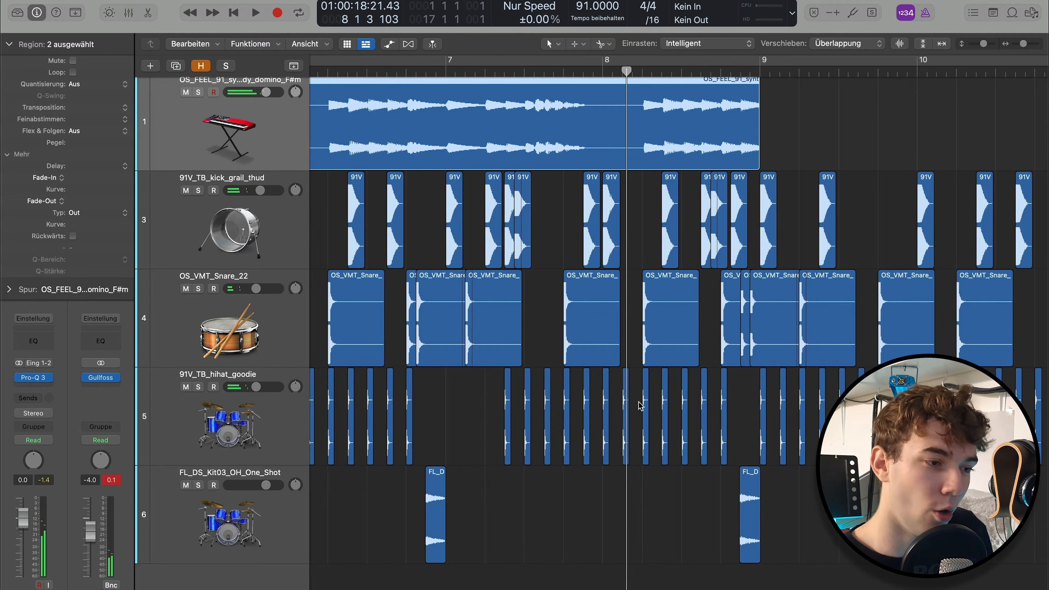
Replay the full drum pattern with the melody from just before bar 5 until late in bar 7
scroll(665, 355, down, 3)
scroll(664, 355, left, 5)
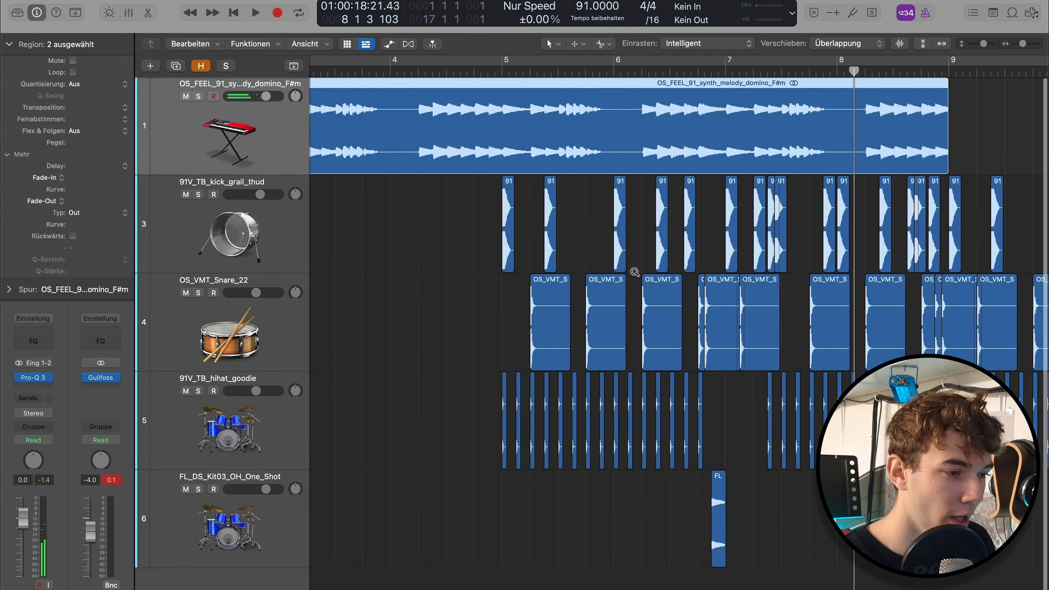
click(493, 72)
key(space)
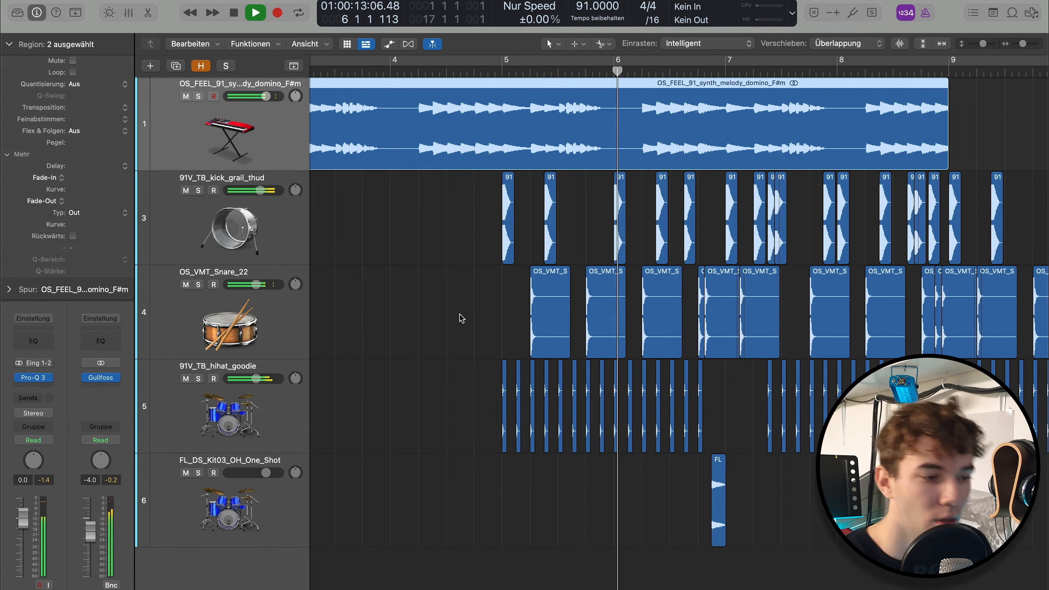
scroll(462, 316, right, 3)
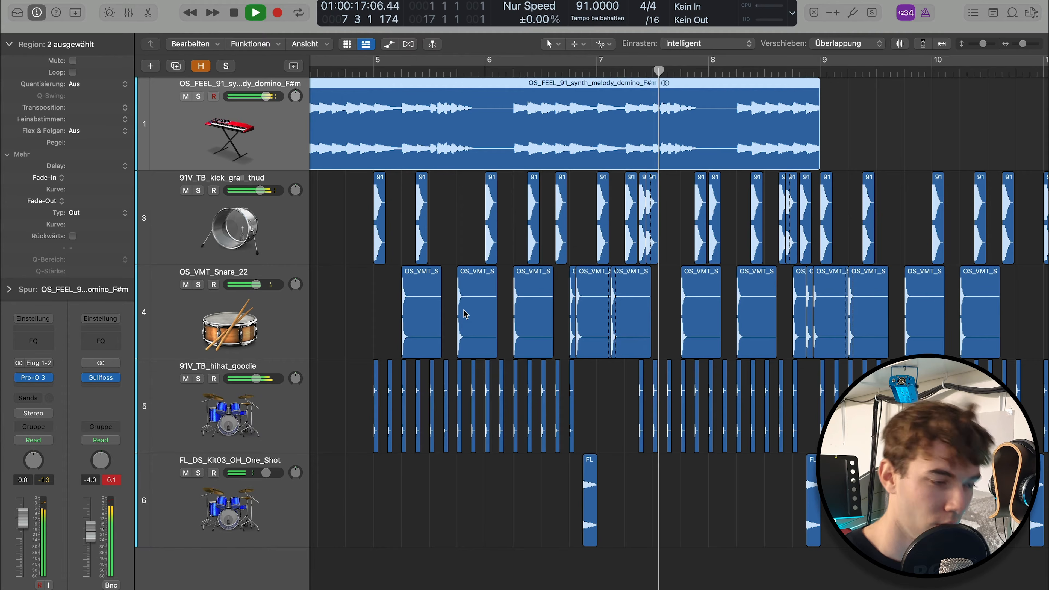
key(space)
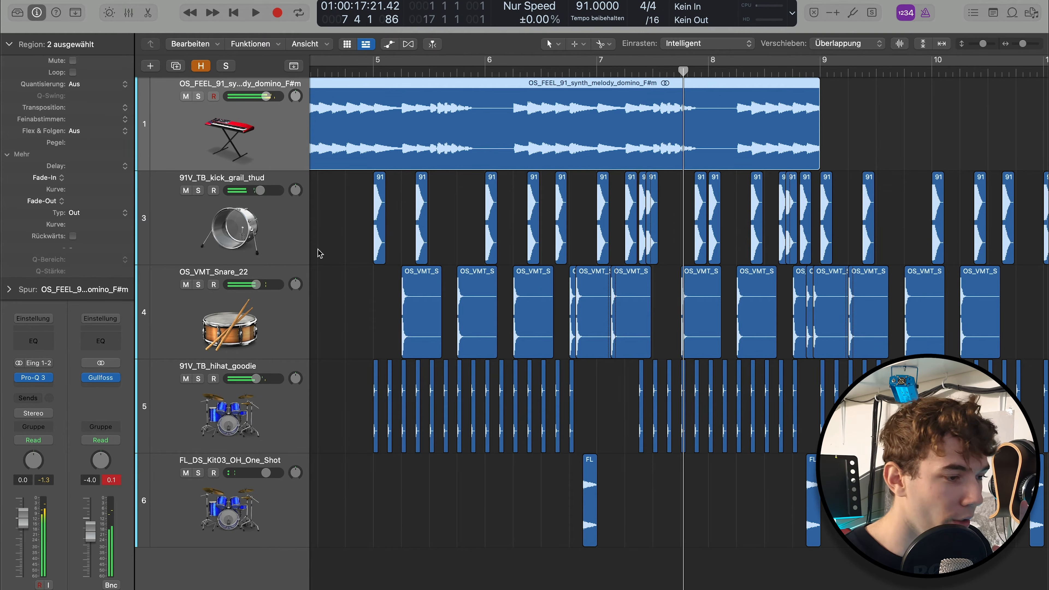
Deselect the synth regions and play the beat from the start of bar 5
click(335, 248)
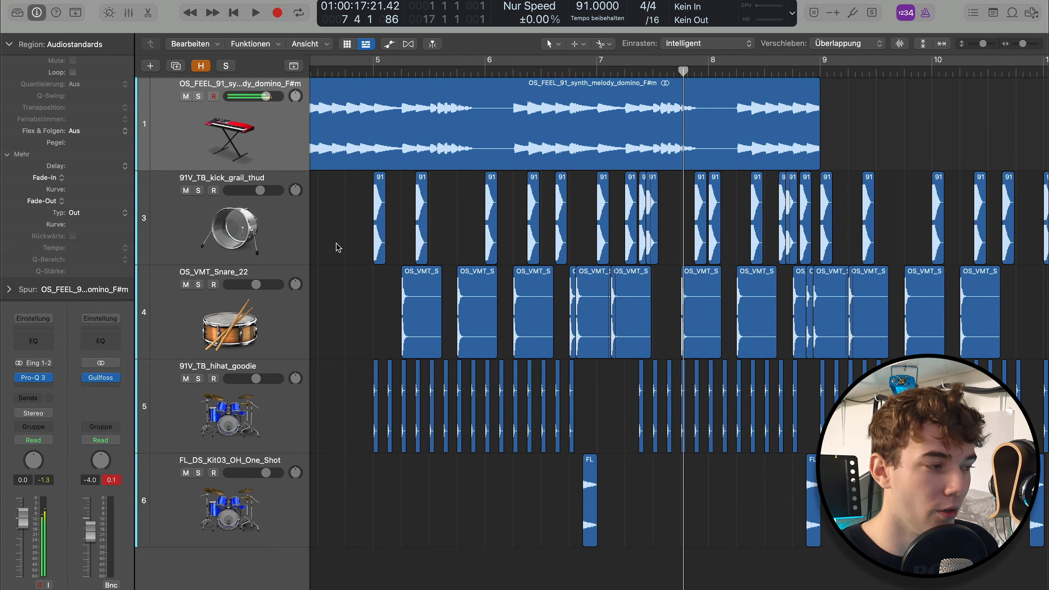
click(352, 69)
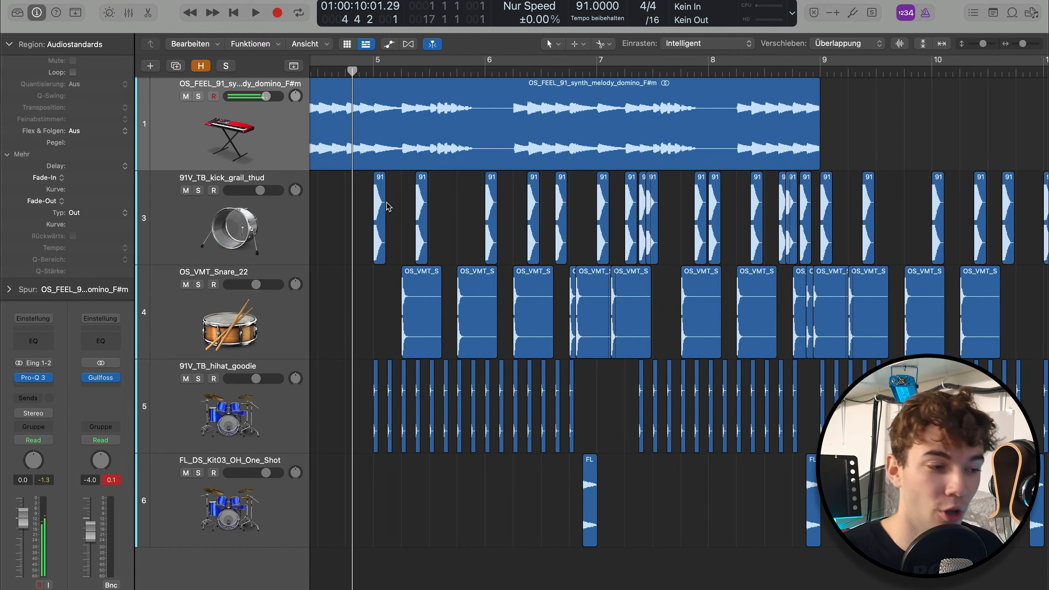
click(373, 70)
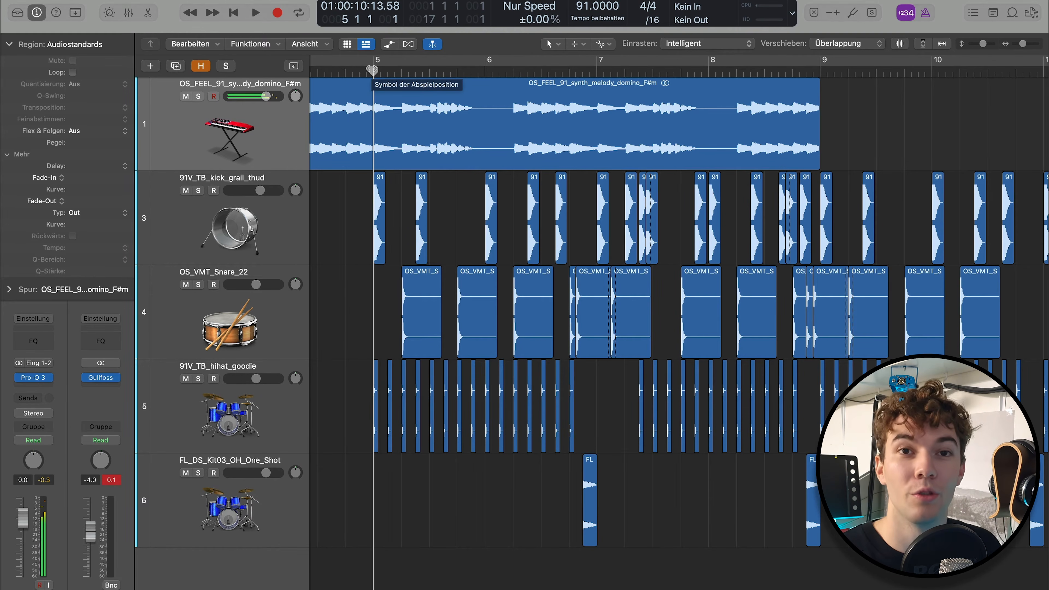
key(space)
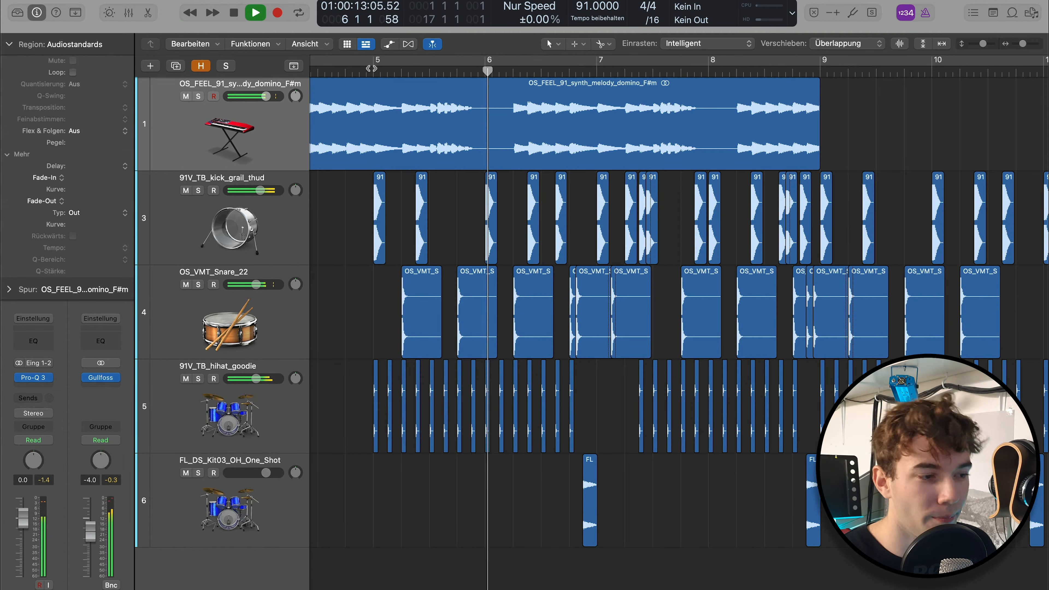
key(space)
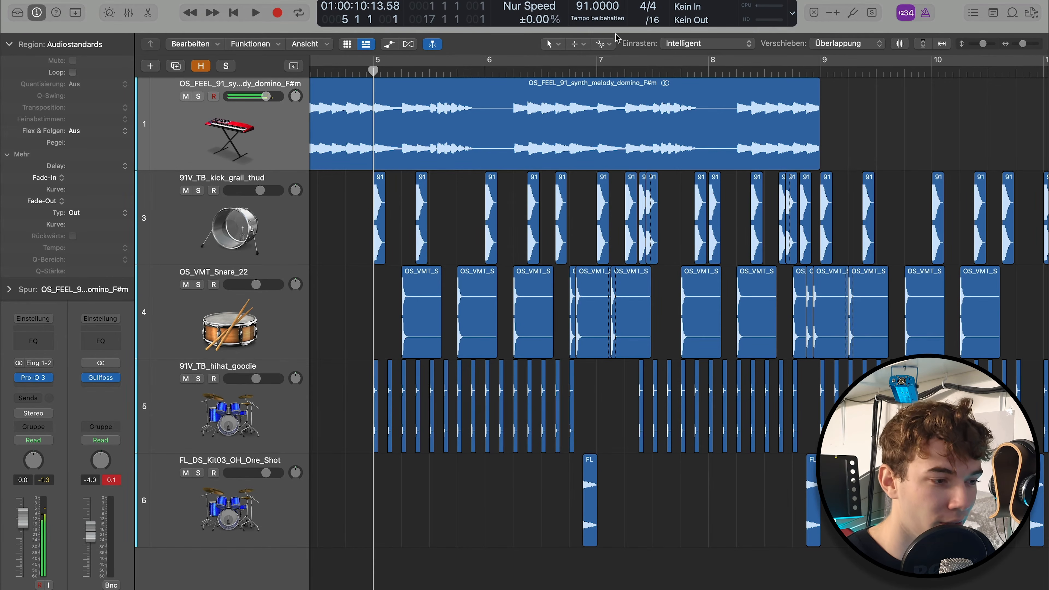
Play the passage from beat 2 of bar 6 to the end of bar 7, with the drum hits enlarged
click(537, 74)
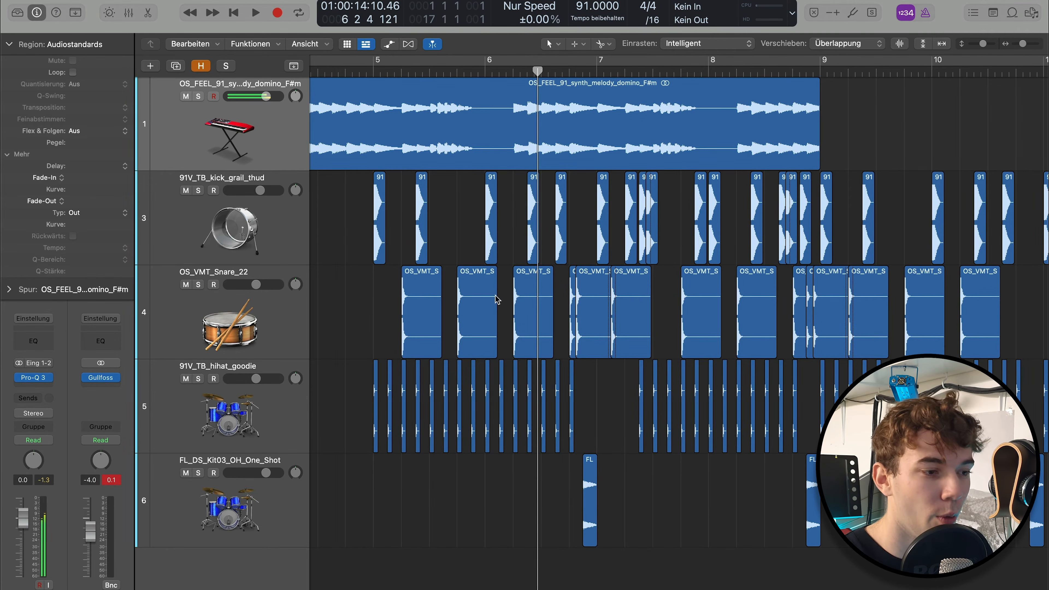
scroll(500, 279, right, 3)
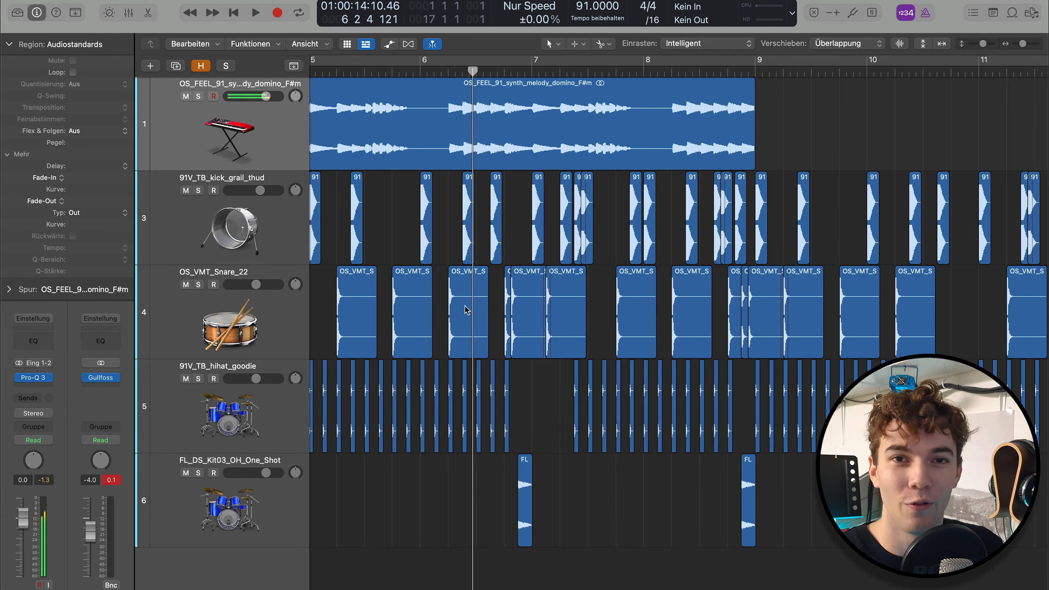
scroll(485, 226, left, 3)
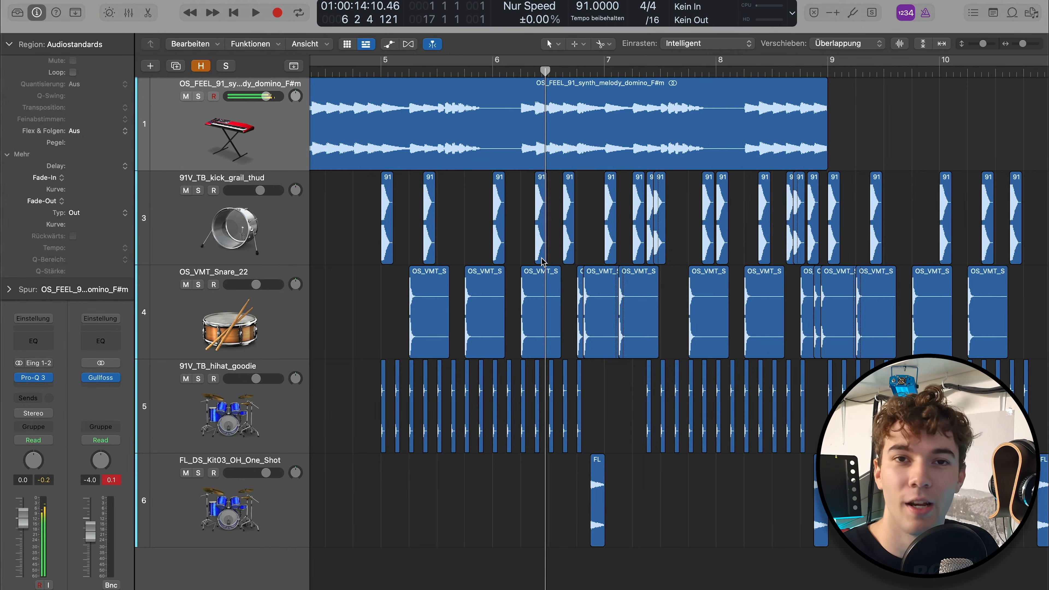
click(525, 73)
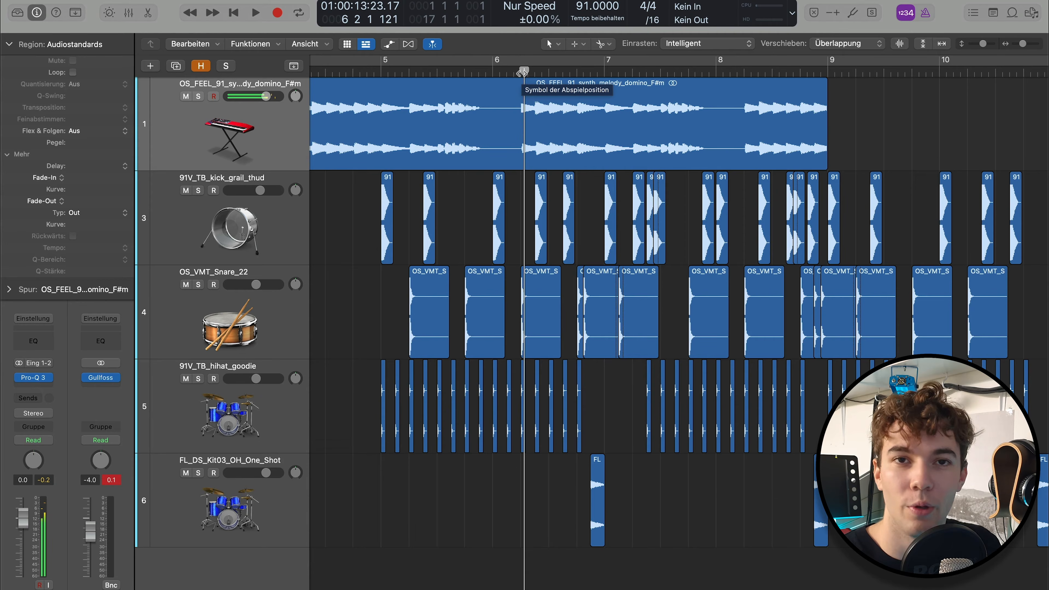
key(space)
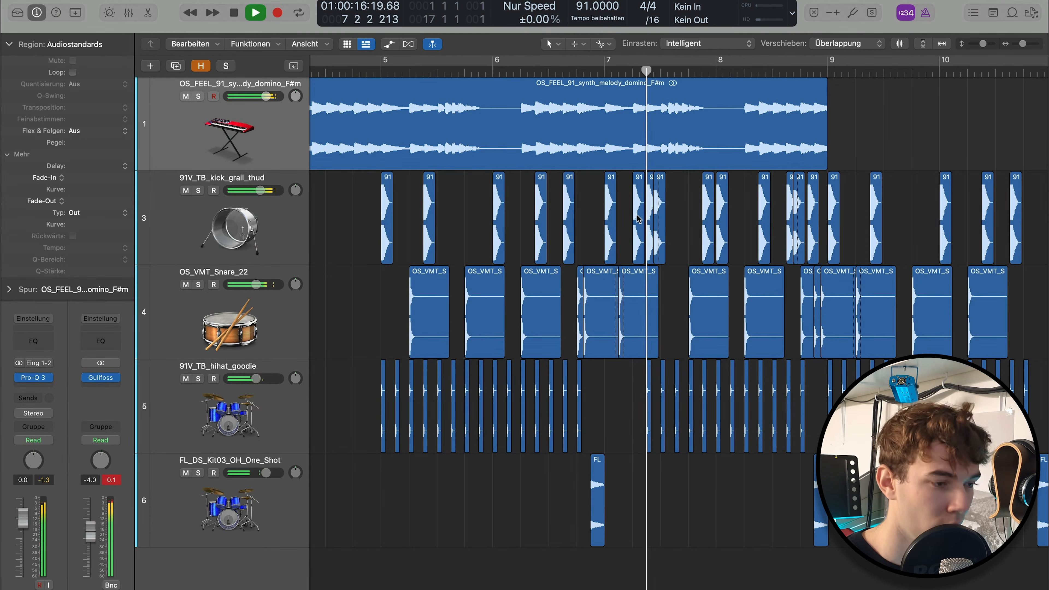
scroll(644, 228, up, 3)
scroll(643, 228, up, 1)
key(space)
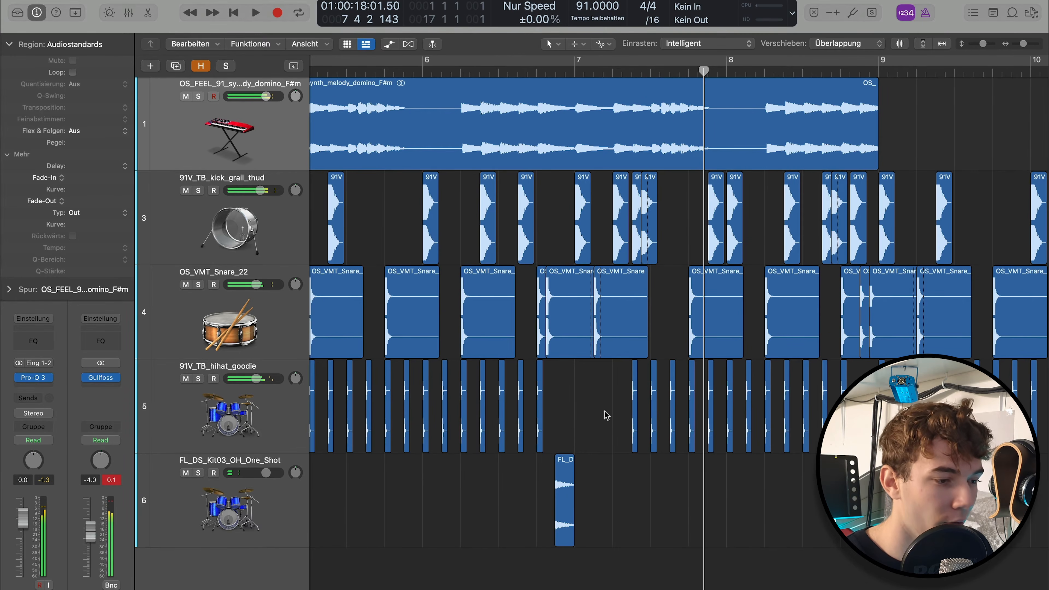
Place the playhead at the snare hit just after bar 7 and select the snare region before it
click(612, 272)
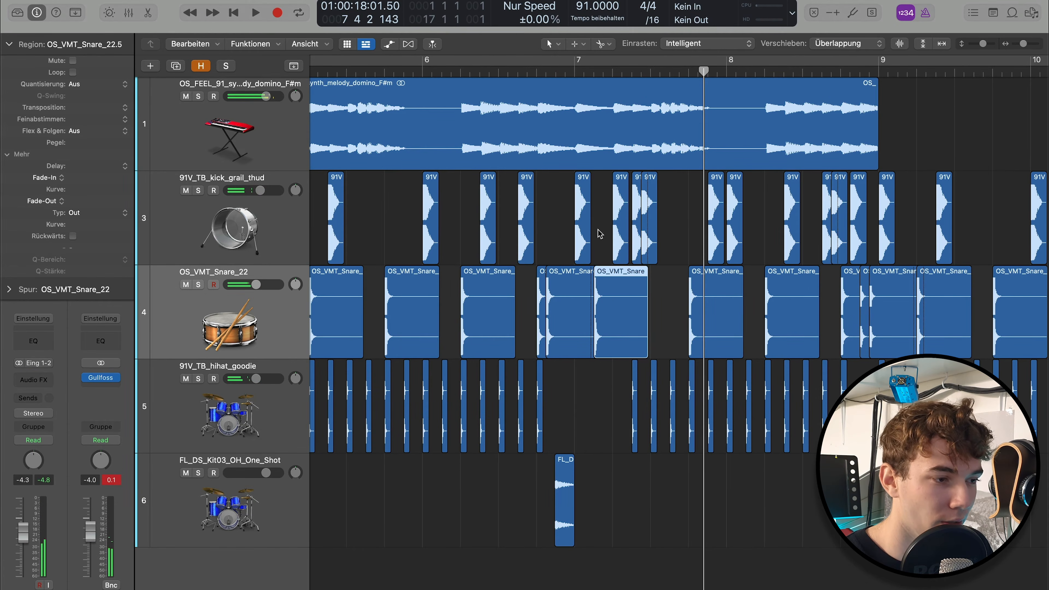
click(593, 74)
click(553, 269)
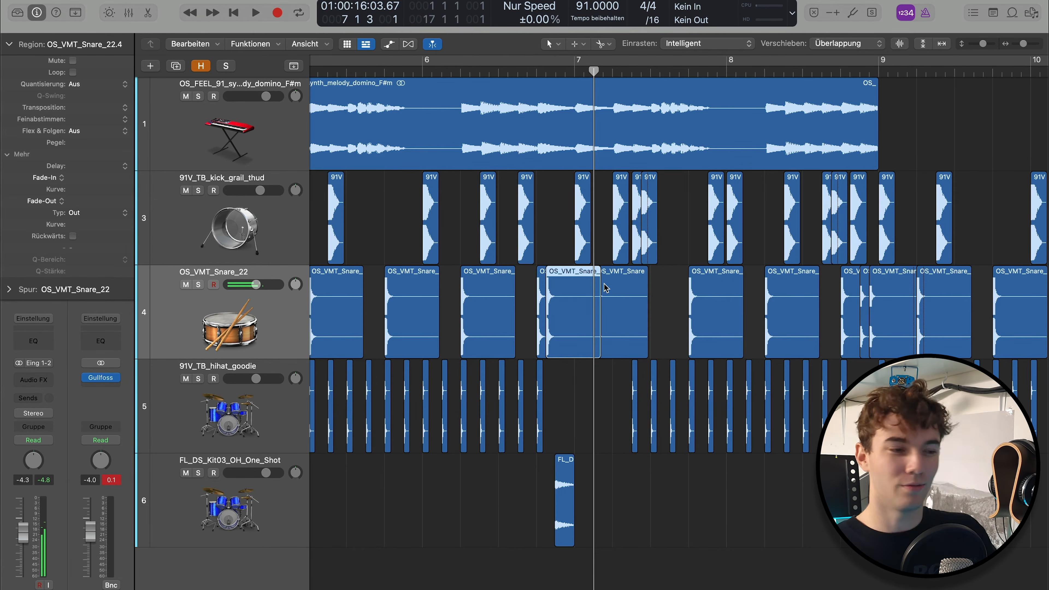
Move the playhead back to the start of bar 6
click(466, 71)
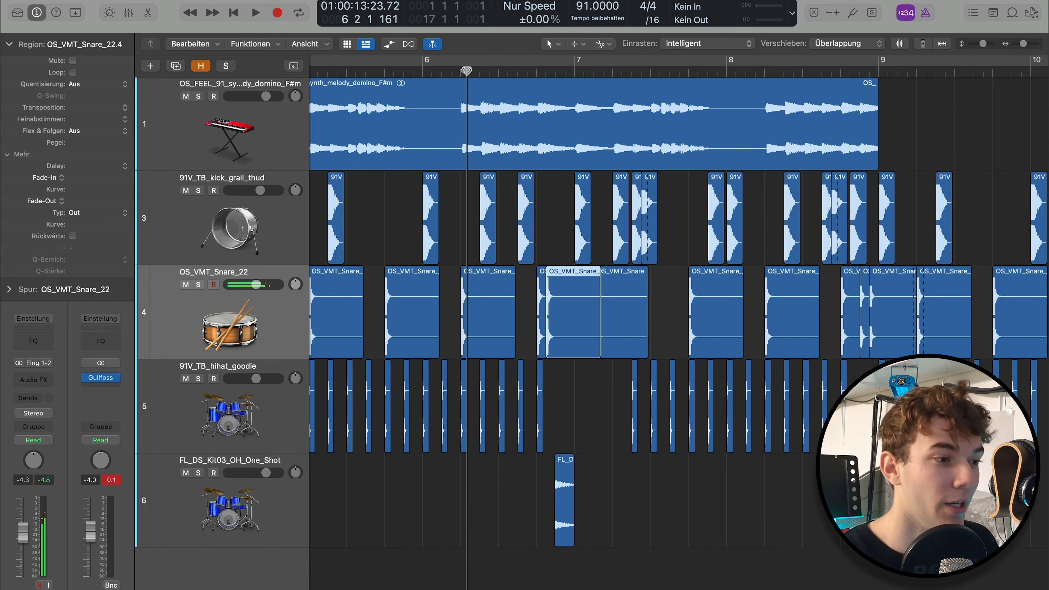
scroll(504, 190, down, 2)
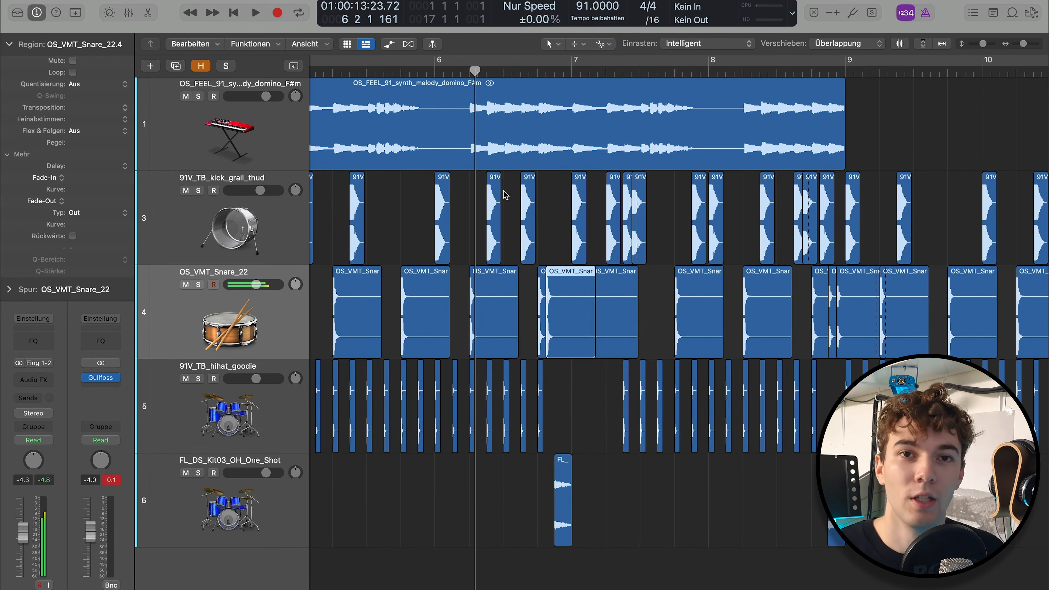
click(435, 70)
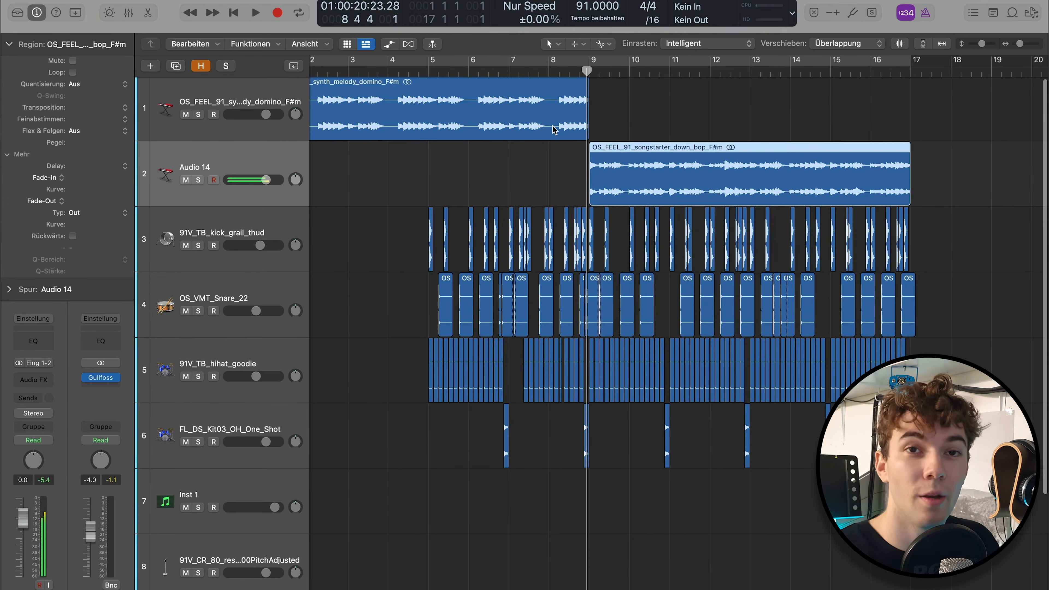
Solo the songstarter_down_bop region on Audio 14, play it from the start of bar 9 into bar 11, and turn solo off
click(485, 136)
click(648, 162)
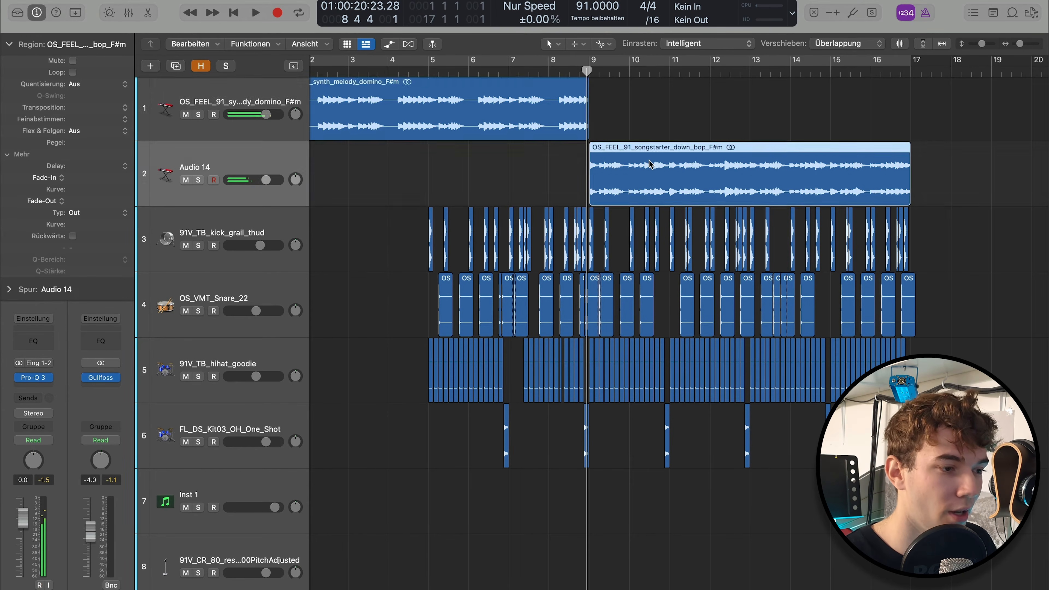
key(s)
key(space)
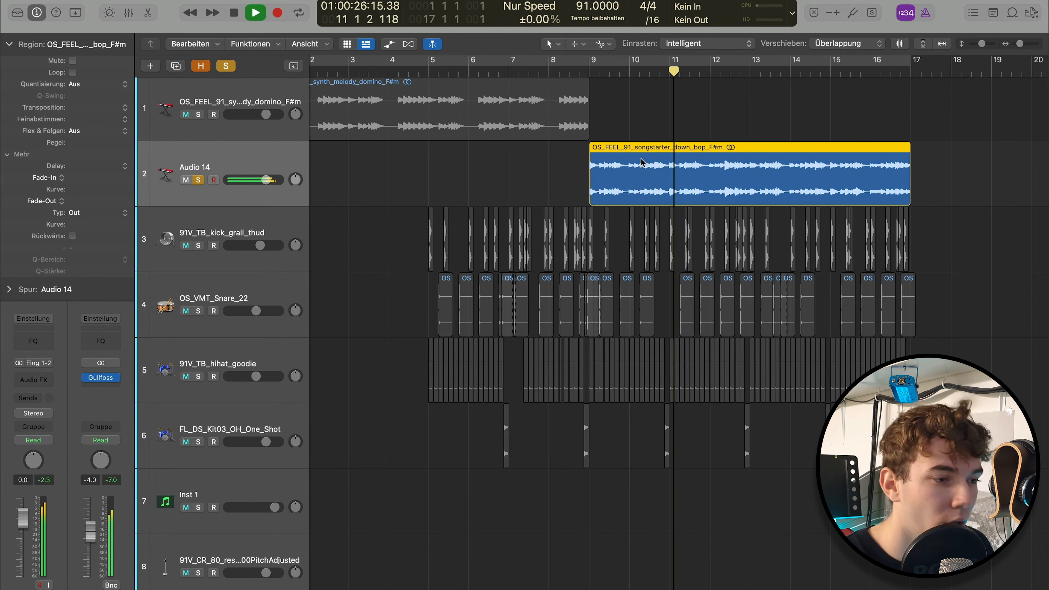
key(space)
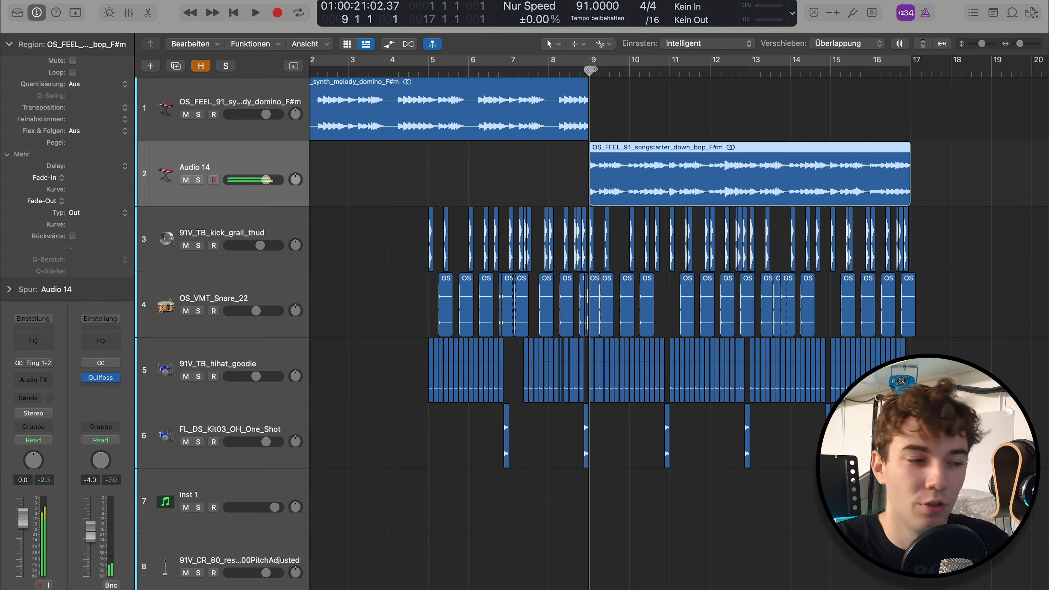
Unmute the vocal hook track with the one_more_time_stack regions and play it with the beat from the start of bar 8 into bar 12
scroll(664, 422, down, 5)
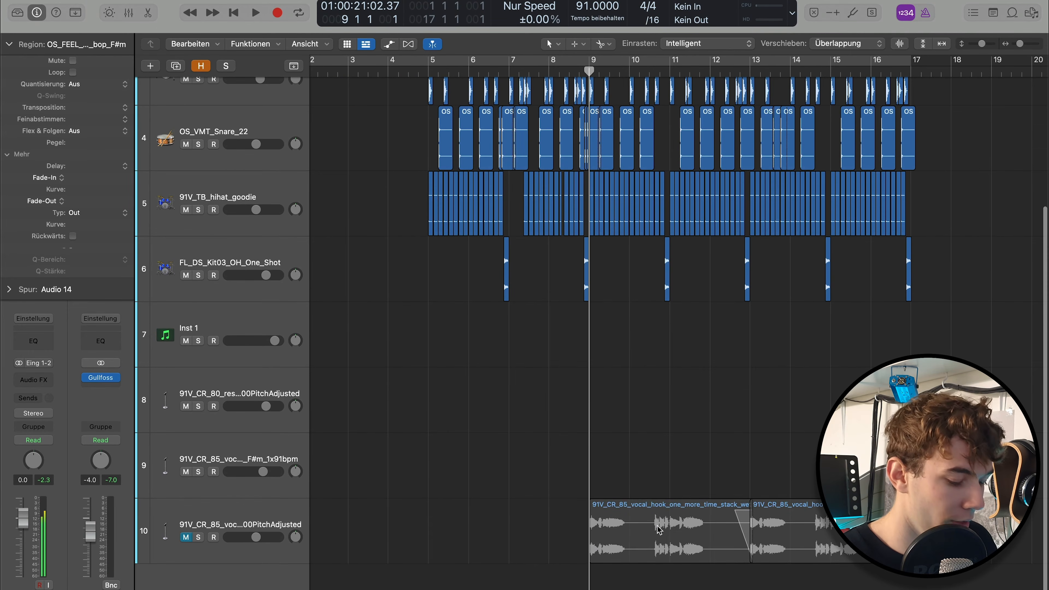
click(659, 530)
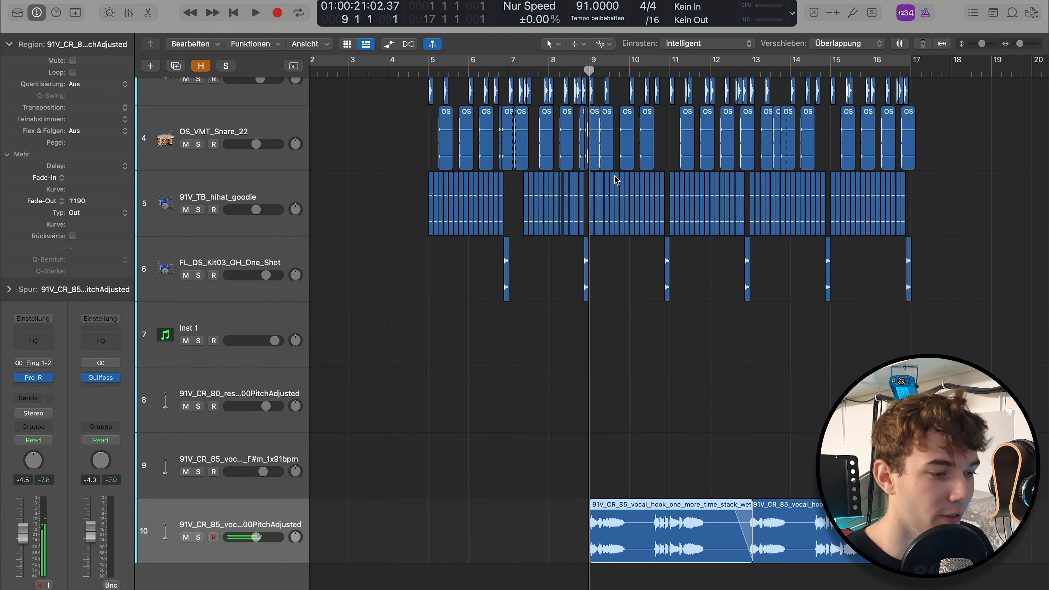
scroll(616, 180, up, 2)
scroll(623, 180, right, 3)
click(448, 70)
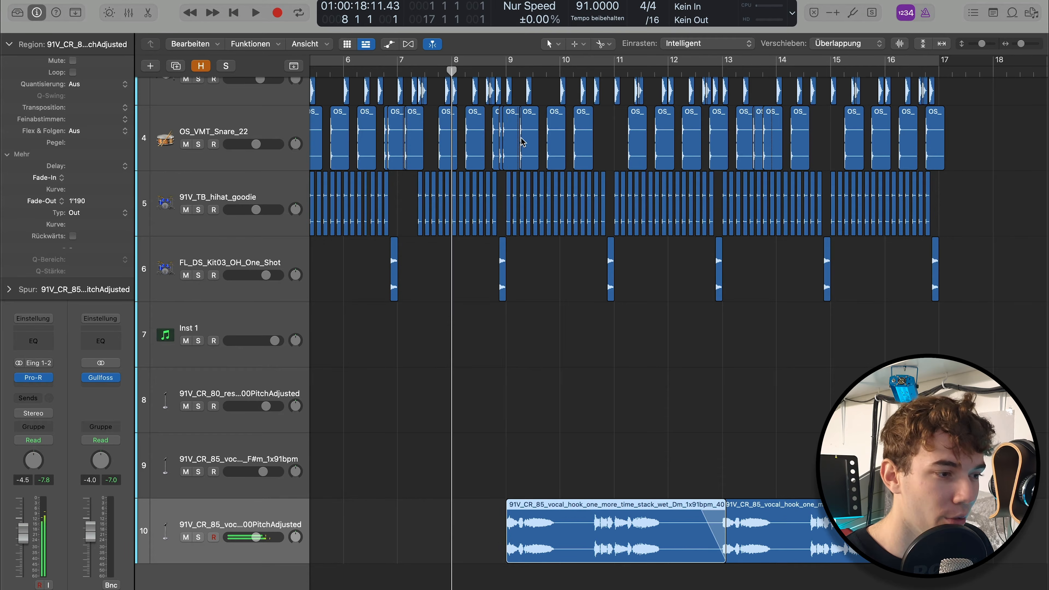
click(624, 320)
scroll(615, 372, right, 2)
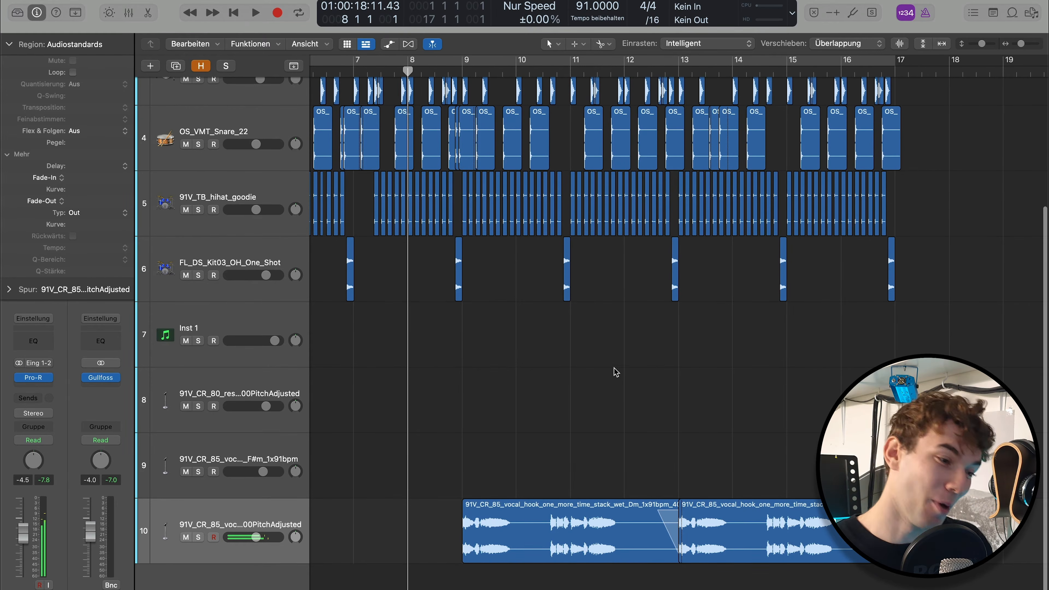
key(space)
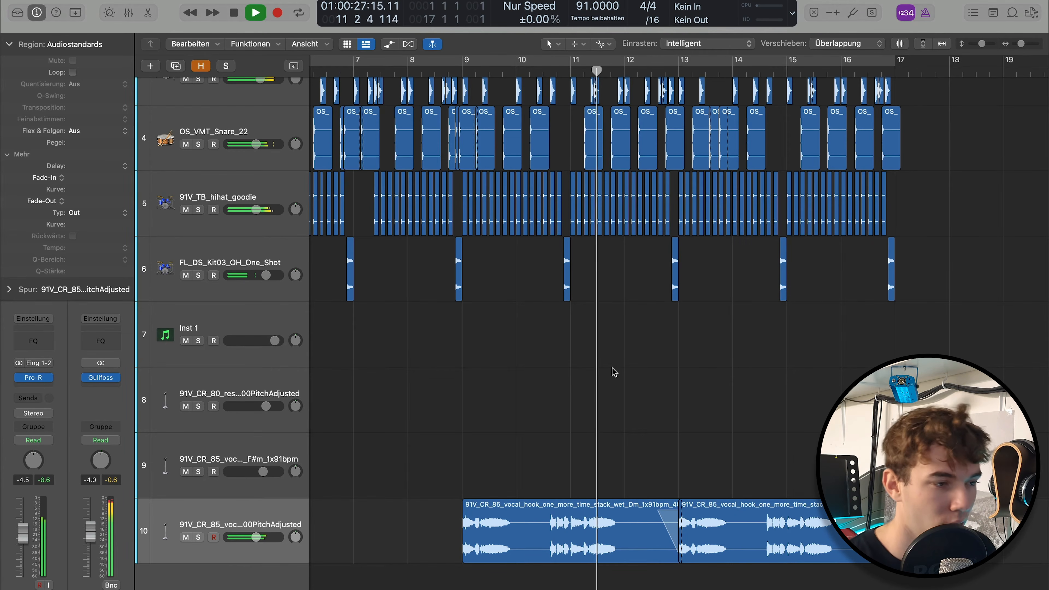
key(space)
Place the playhead at beat 3 of bar 8 and examine the vocal hook and Audio 12 backing vocal regions
scroll(537, 355, up, 4)
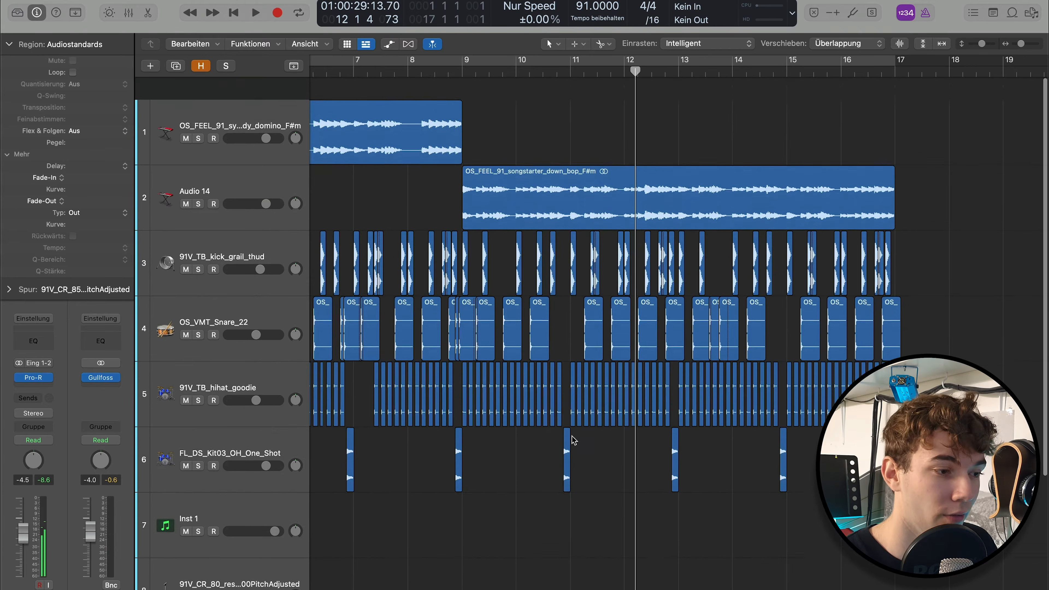
scroll(487, 407, down, 3)
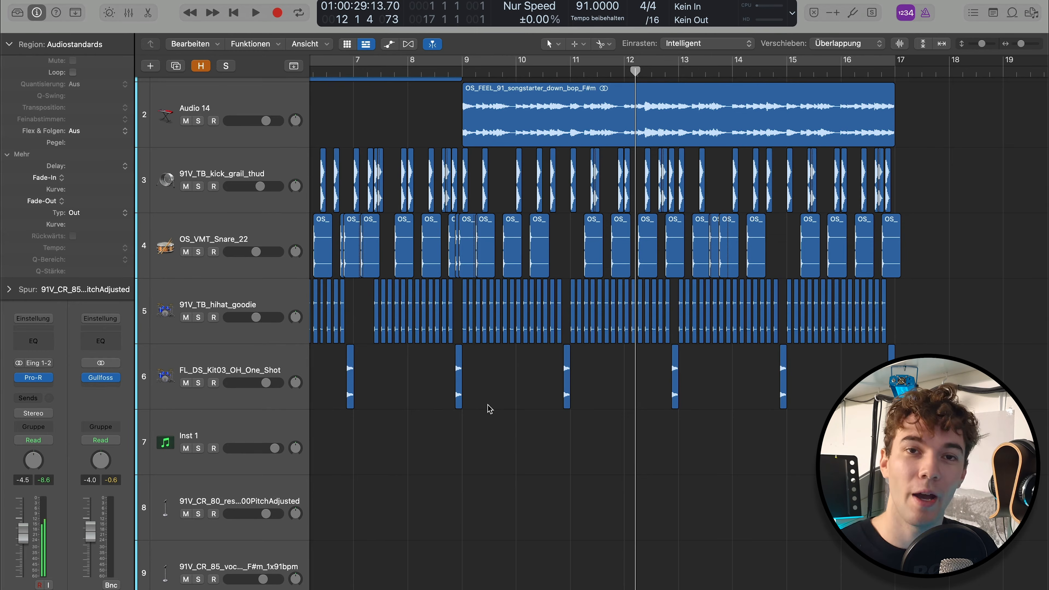
scroll(494, 409, down, 1)
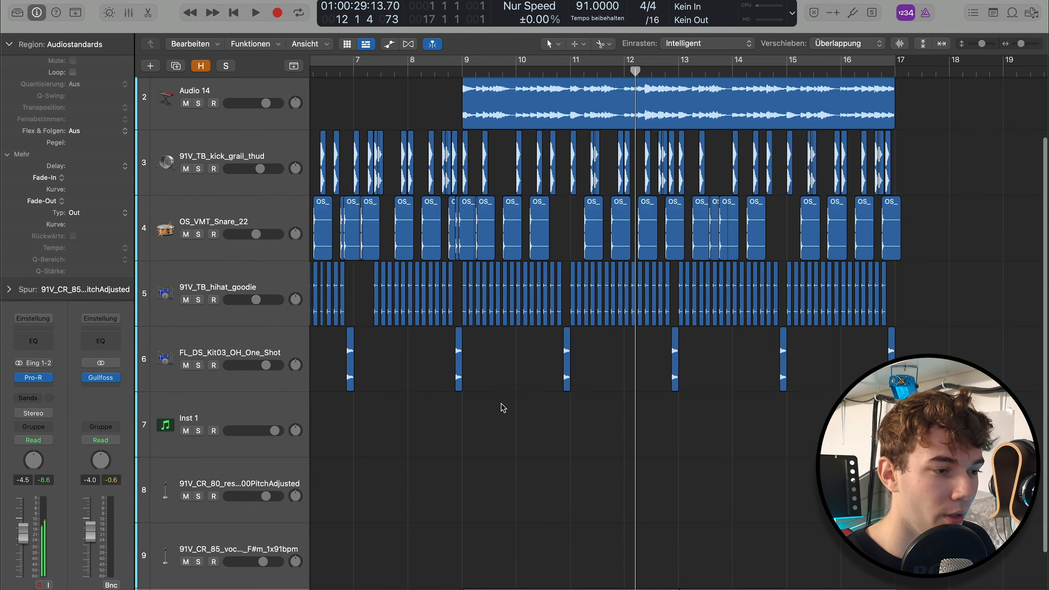
scroll(491, 396, down, 4)
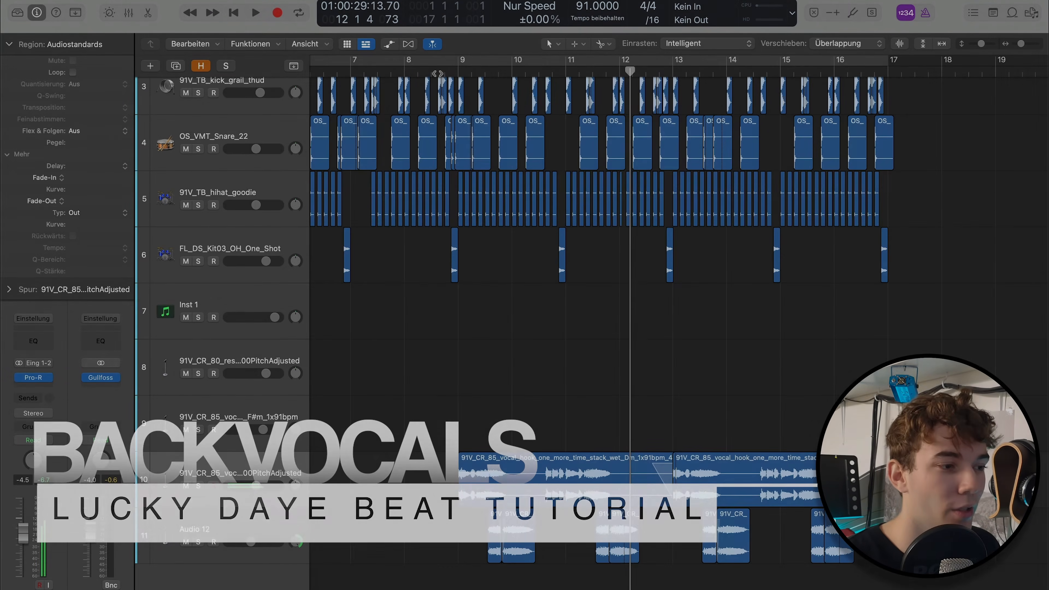
click(438, 72)
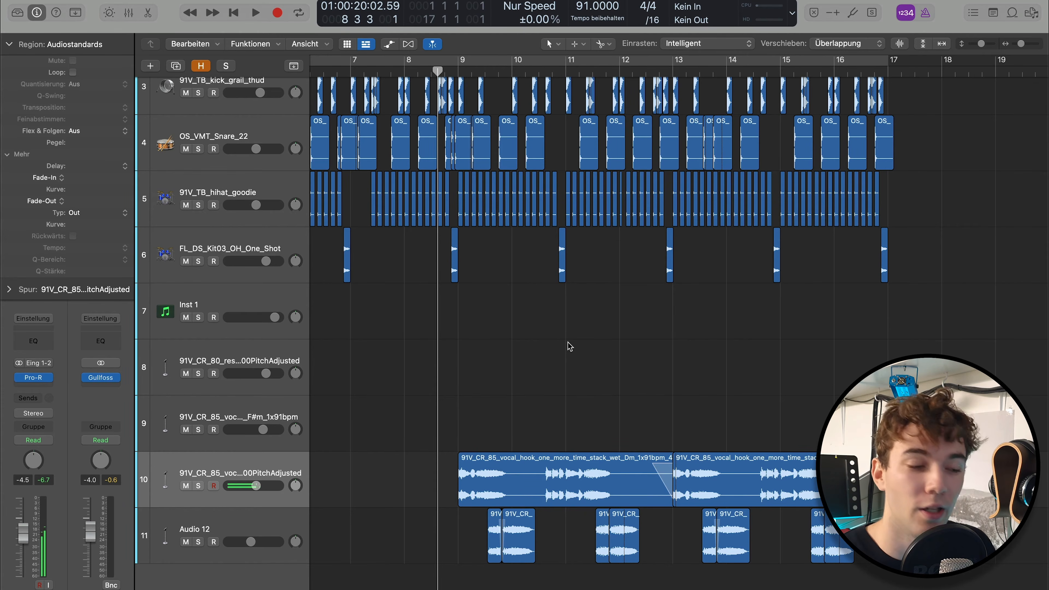
scroll(546, 351, up, 5)
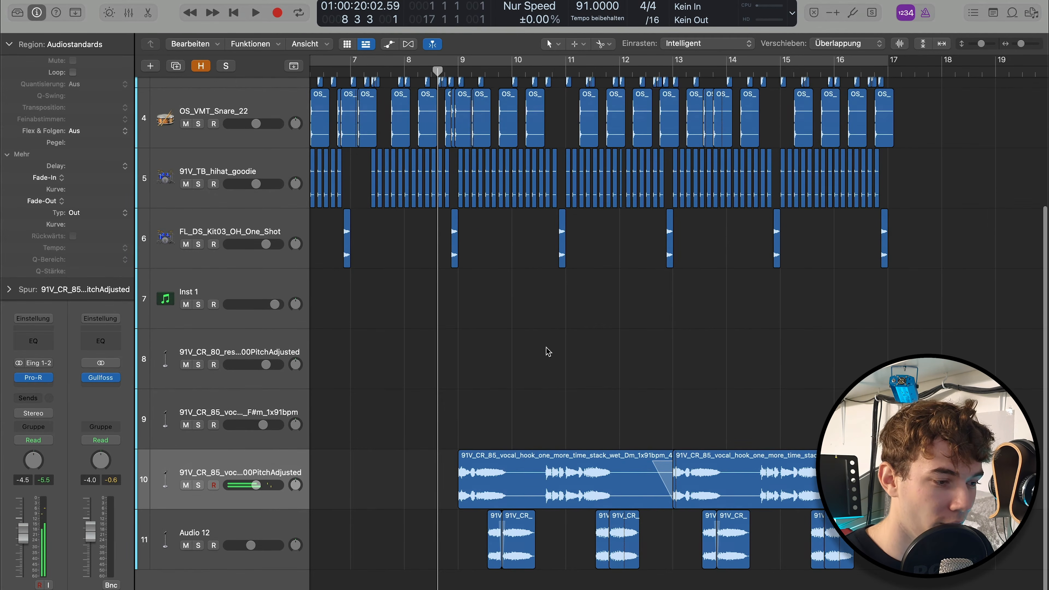
scroll(549, 355, down, 2)
scroll(548, 355, up, 2)
scroll(548, 355, up, 1)
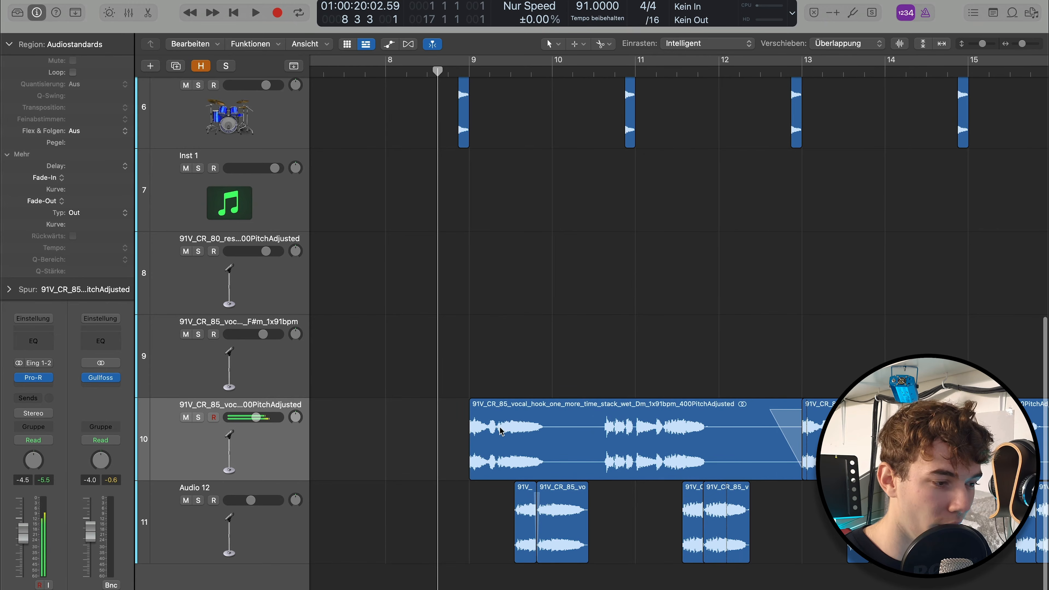
Solo the first vocal hook region, play its opening phrase from bar 9, then turn solo off and deselect the region
click(512, 427)
key(ctrl+s)
key(space)
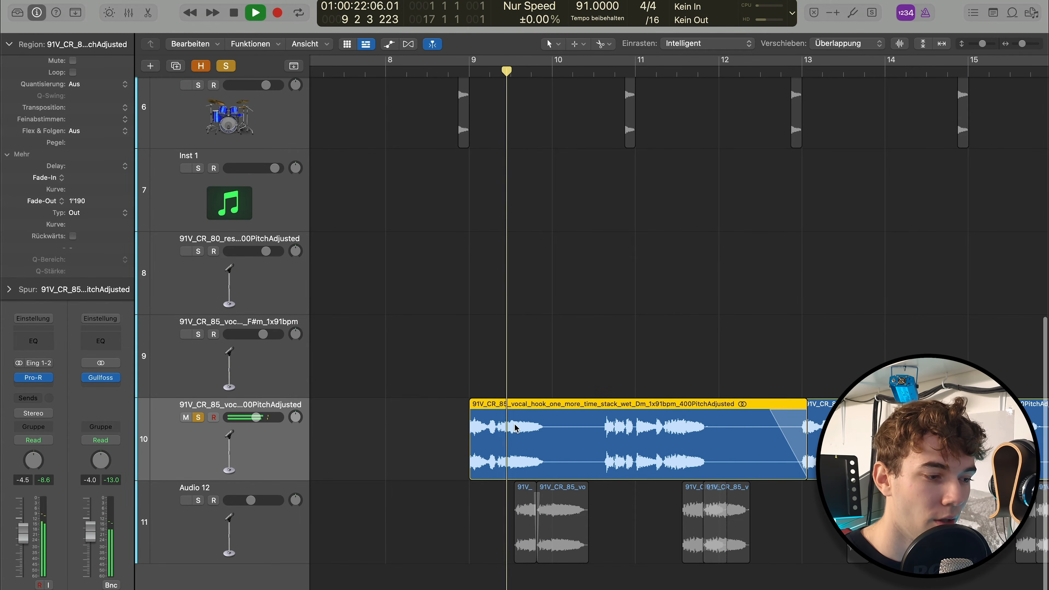
key(ctrl+s)
key(space)
click(511, 347)
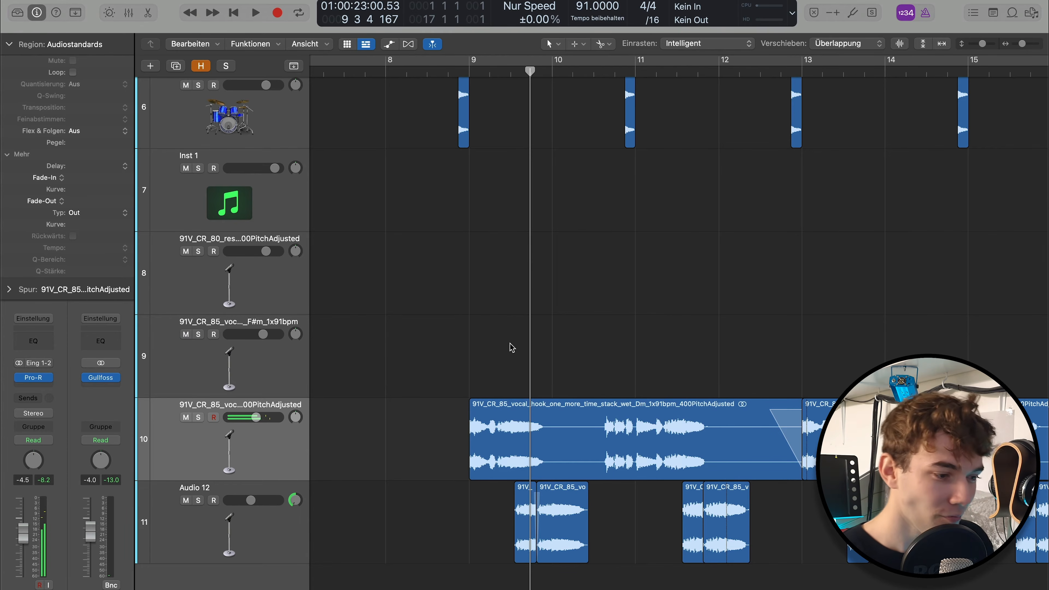
Play the beat with the vocal hook and the Audio 12 backing vocals from just before bar 9 into bar 12
click(466, 67)
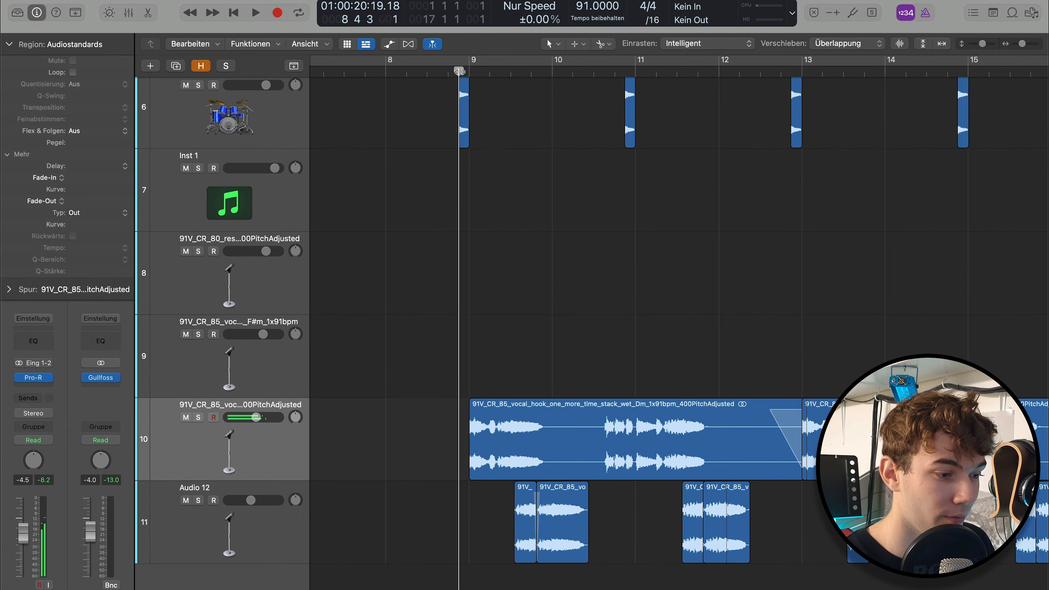
key(space)
scroll(520, 186, right, 2)
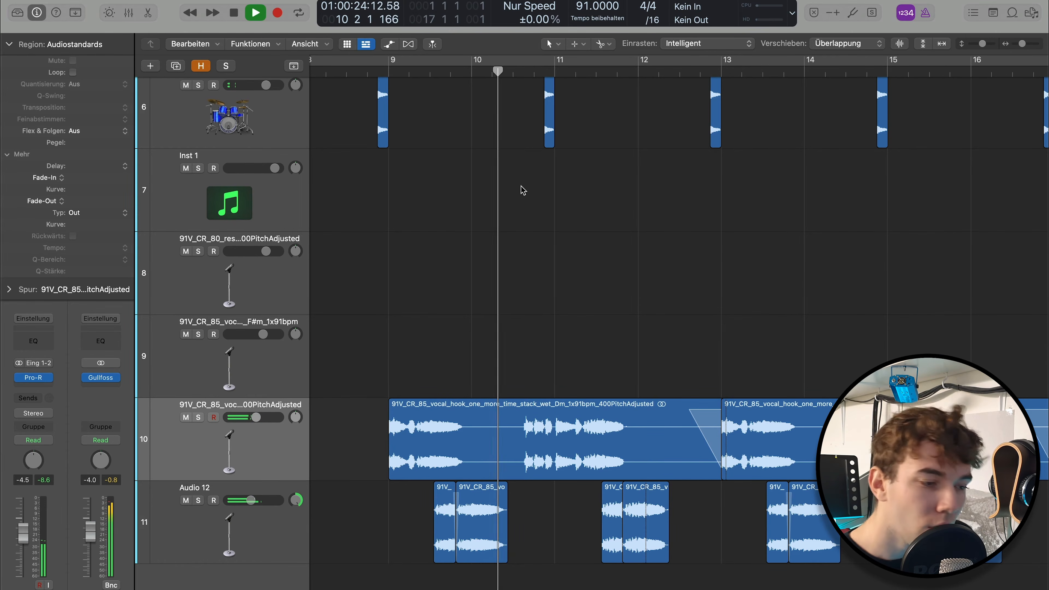
key(space)
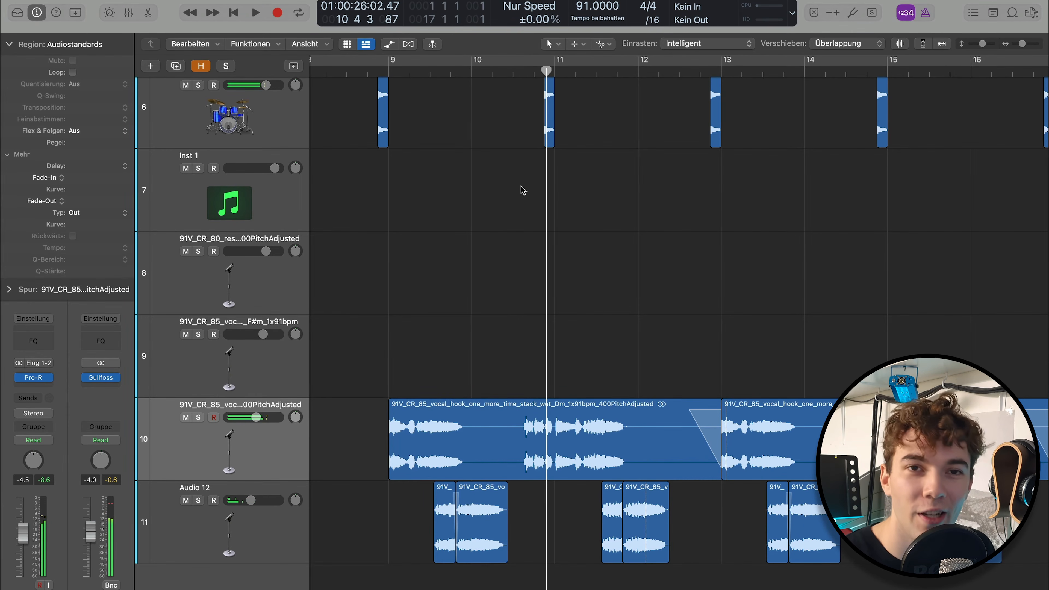
key(space)
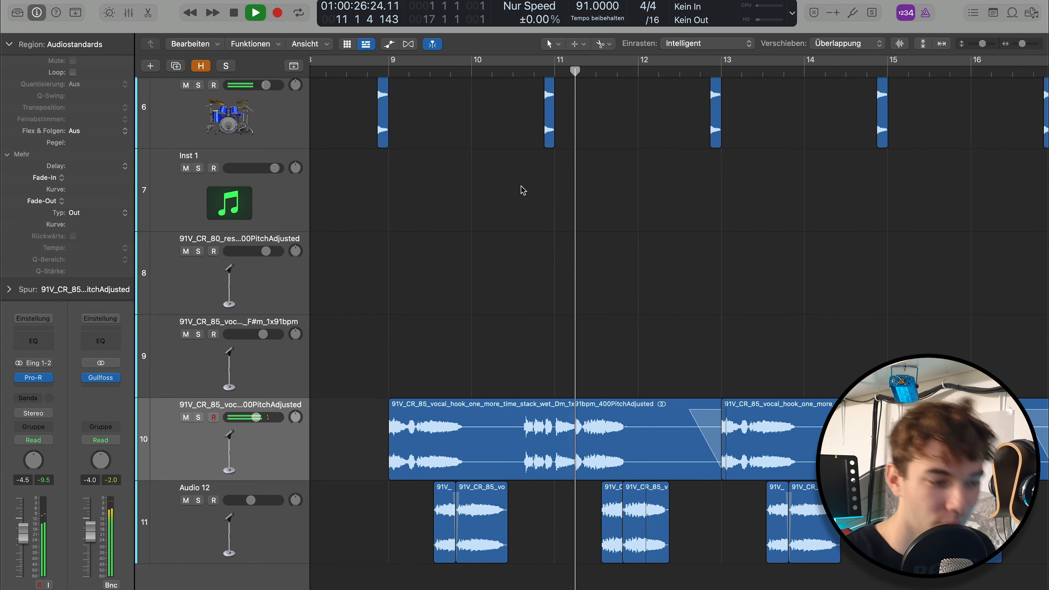
scroll(512, 189, down, 1)
scroll(512, 190, right, 3)
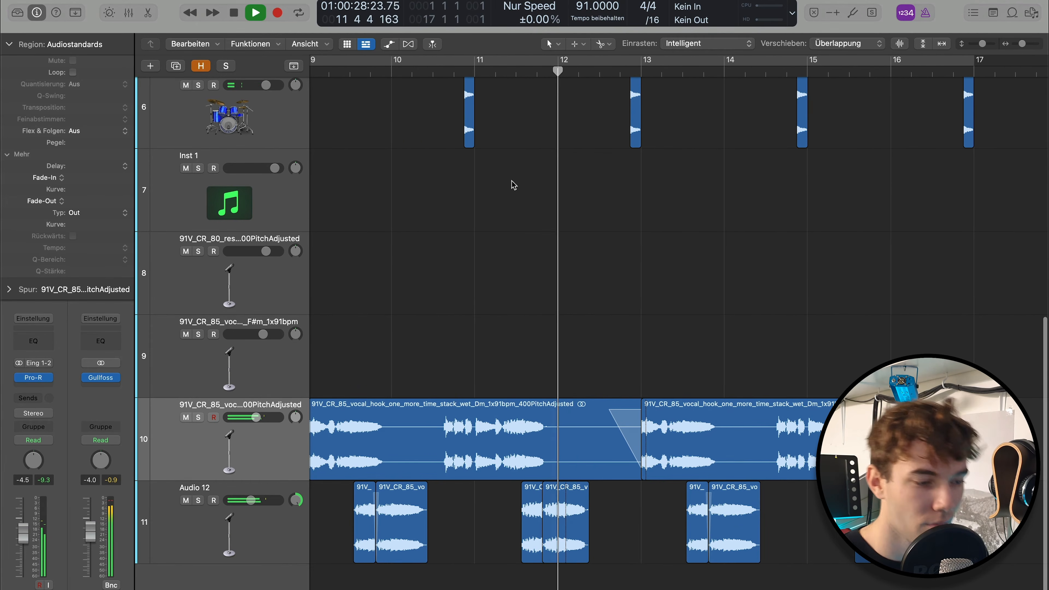
key(space)
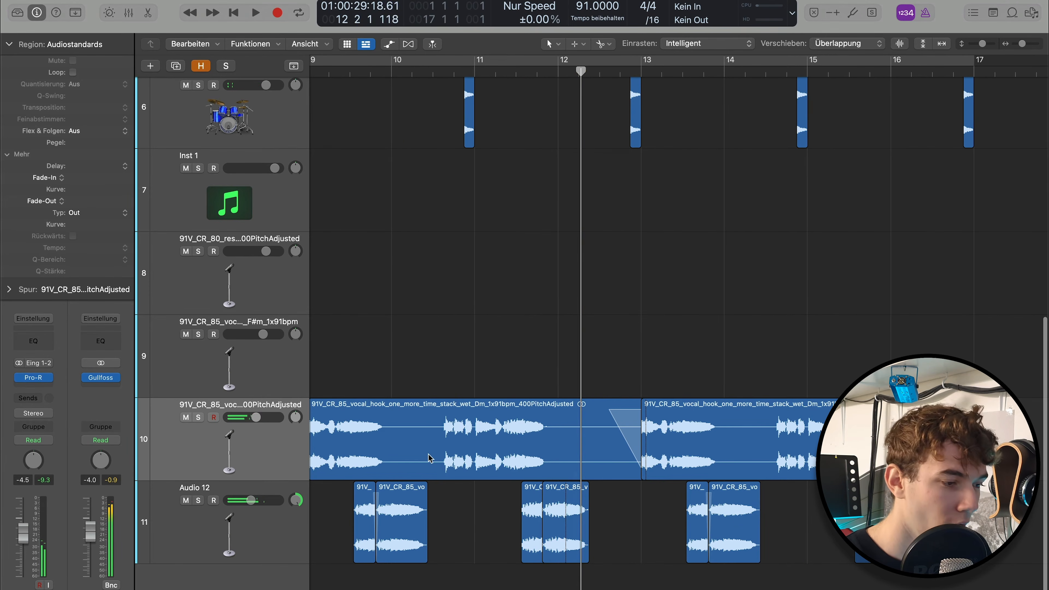
Show the pan automation of the Audio 12 backing vocals, play from beat 2 of bar 9 into bar 12, and hide the automation
click(362, 516)
key(a)
scroll(430, 412, up, 3)
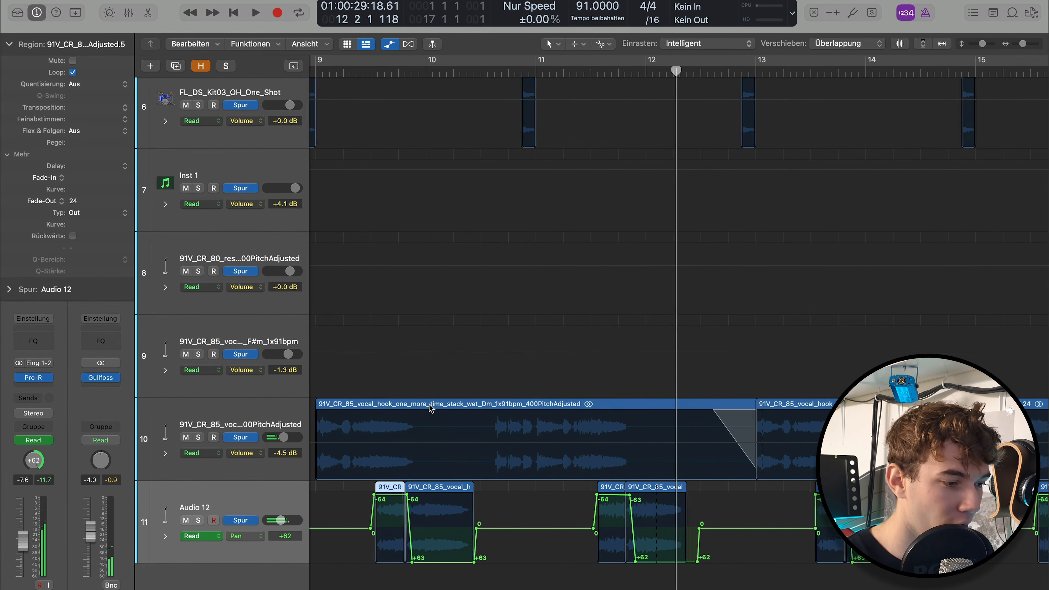
scroll(430, 412, left, 2)
click(400, 71)
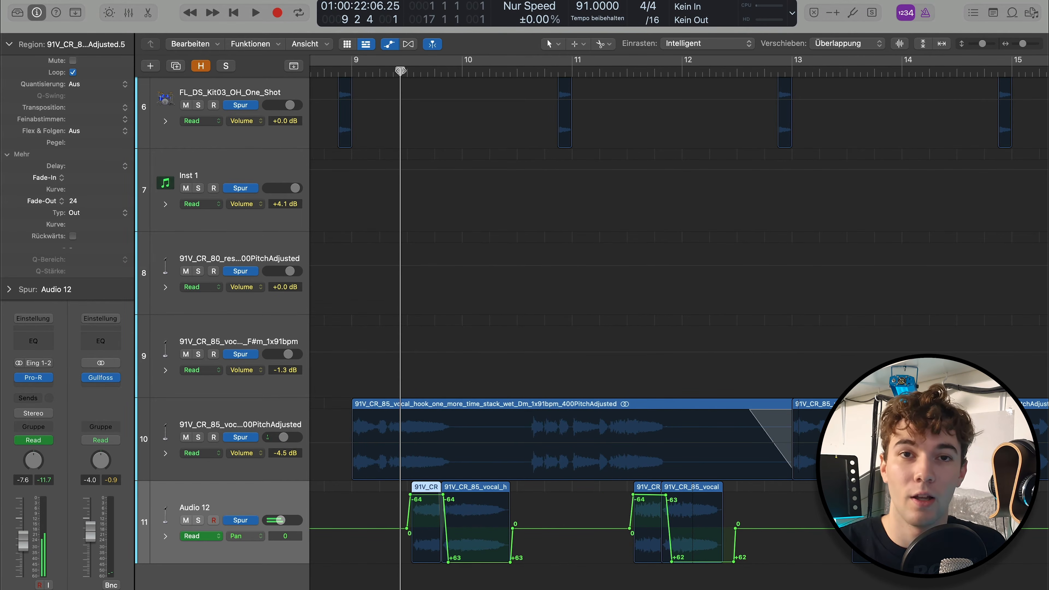
key(space)
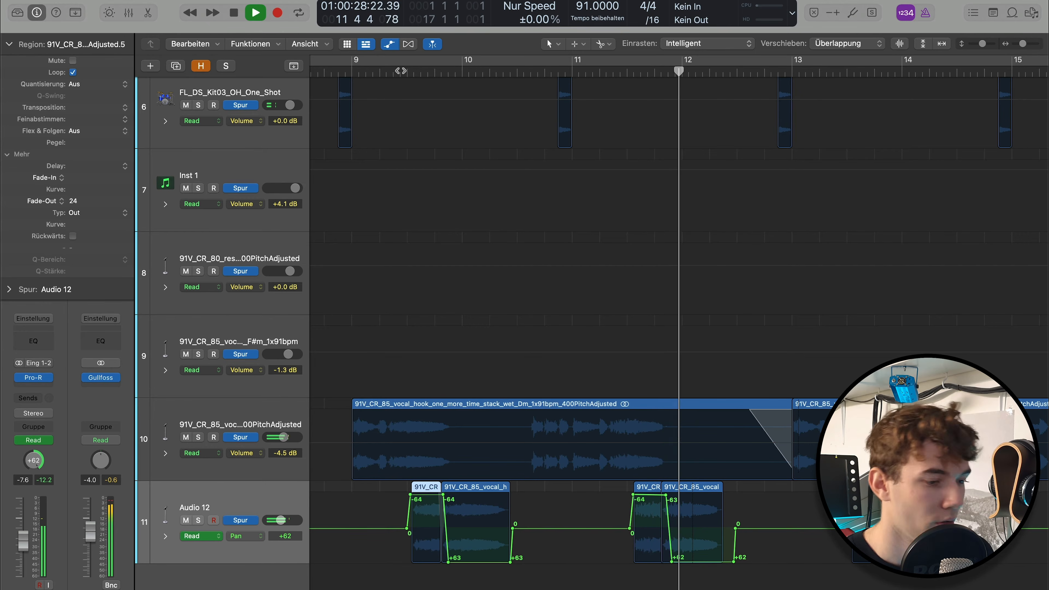
key(space)
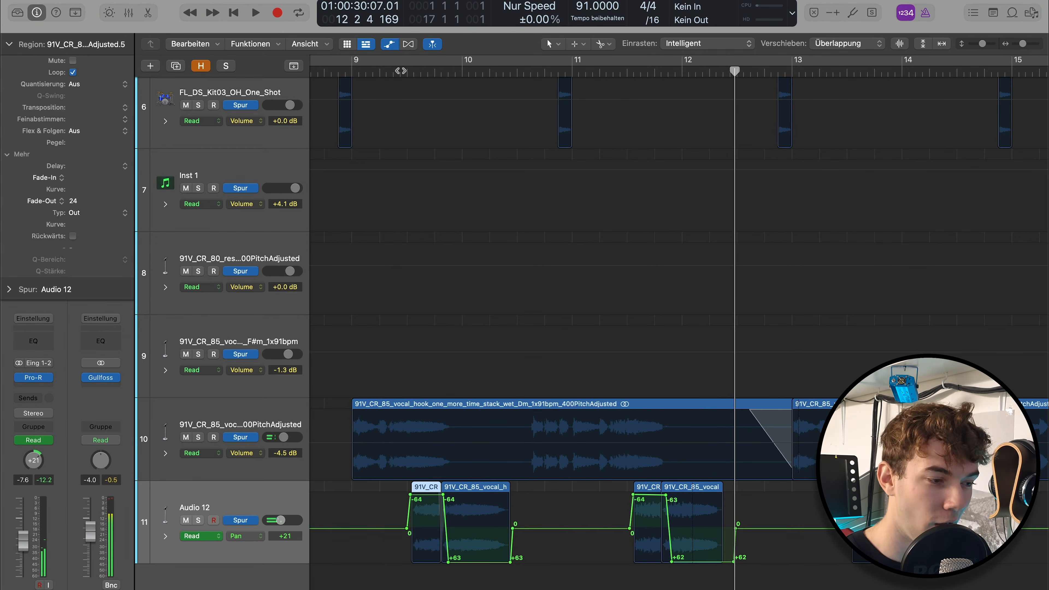
key(a)
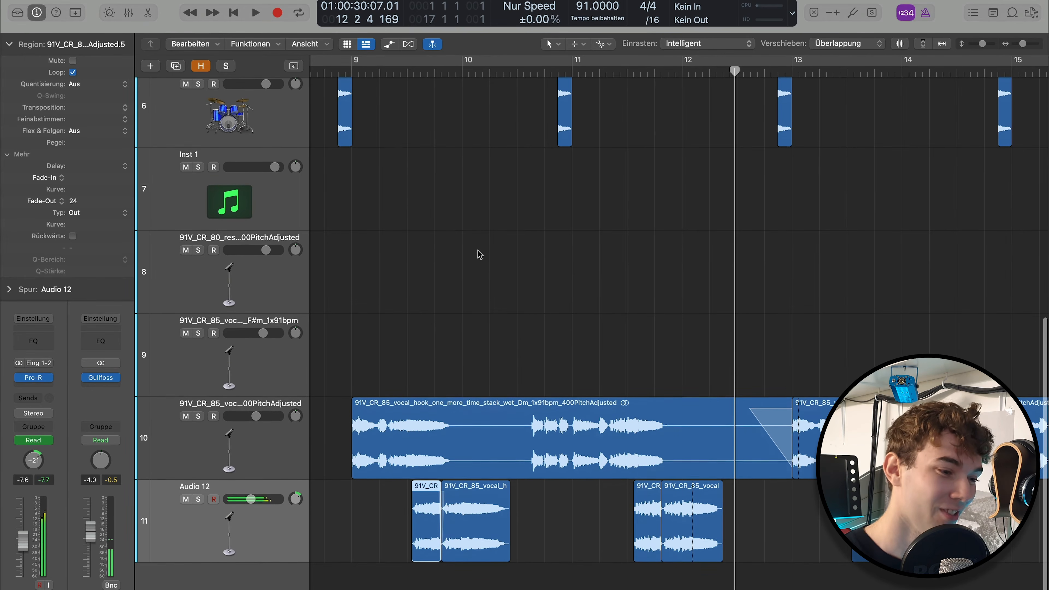
Deselect the backing vocal region and return the playhead to the start of bar 1, with the guitar loop track in view
scroll(480, 254, right, 1)
click(517, 285)
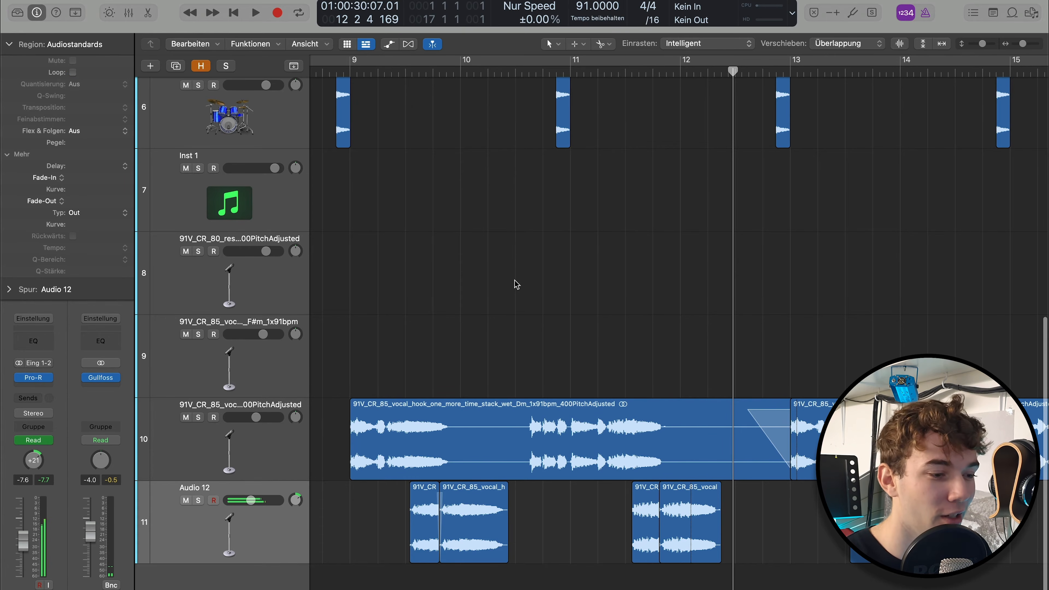
scroll(512, 299, right, 2)
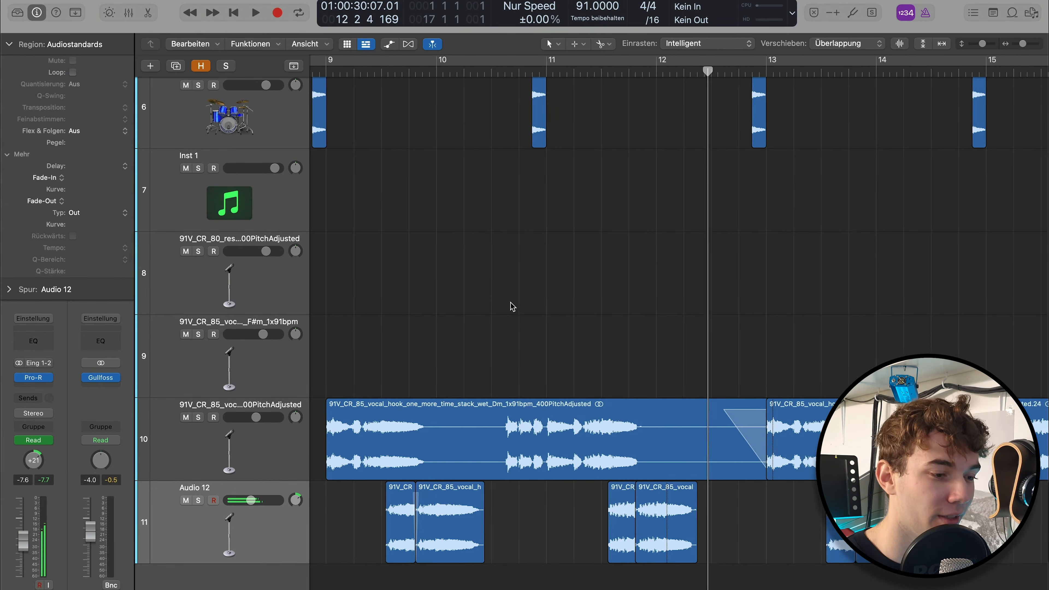
scroll(512, 300, down, 5)
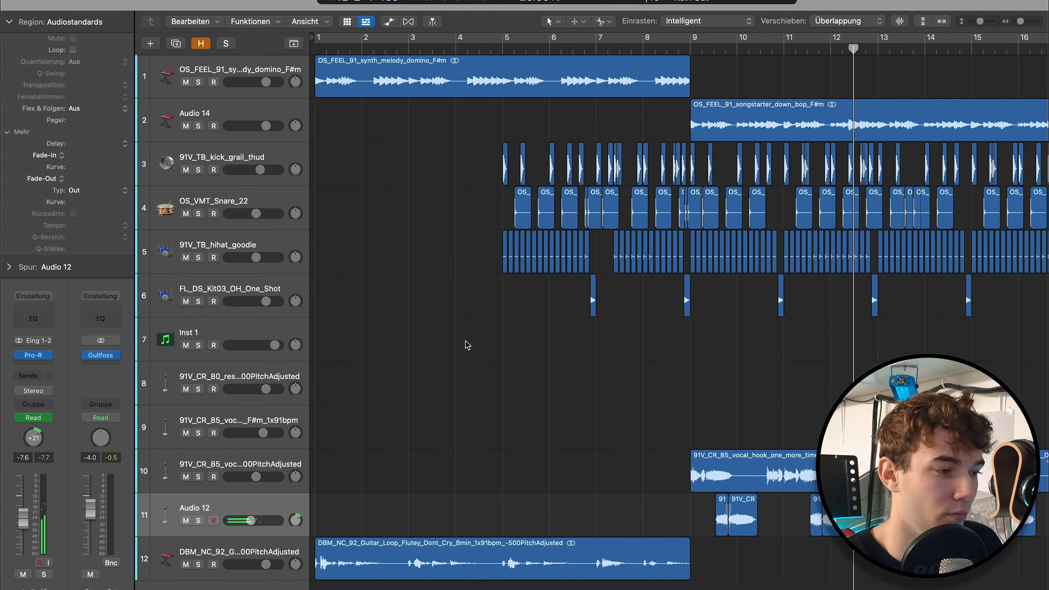
key(Return)
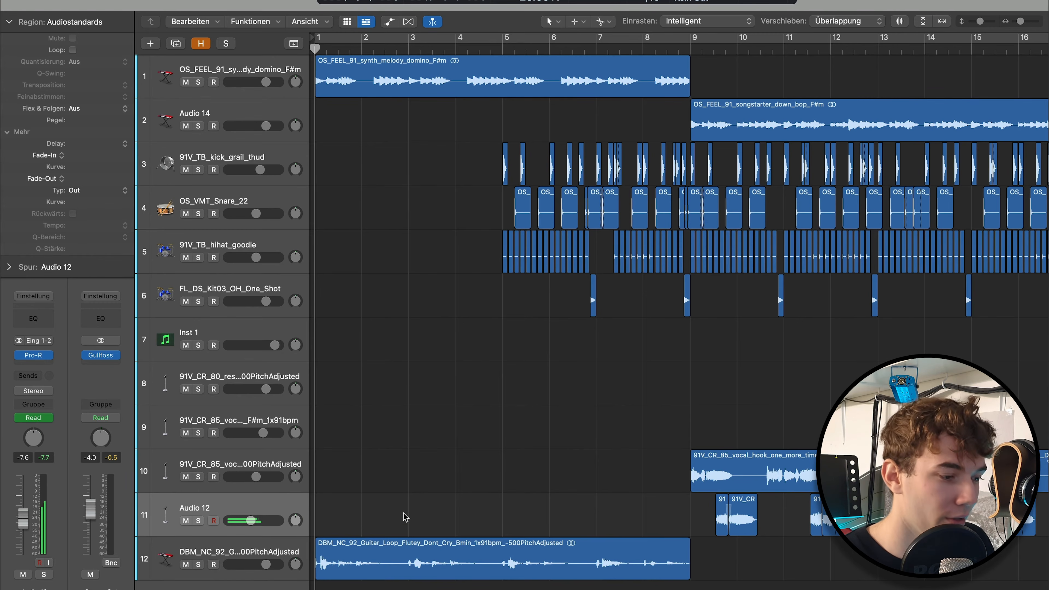
Play the soloed guitar loop from bar 1 into bar 2, then play the intro without solo into bar 4
click(395, 551)
key(s)
key(space)
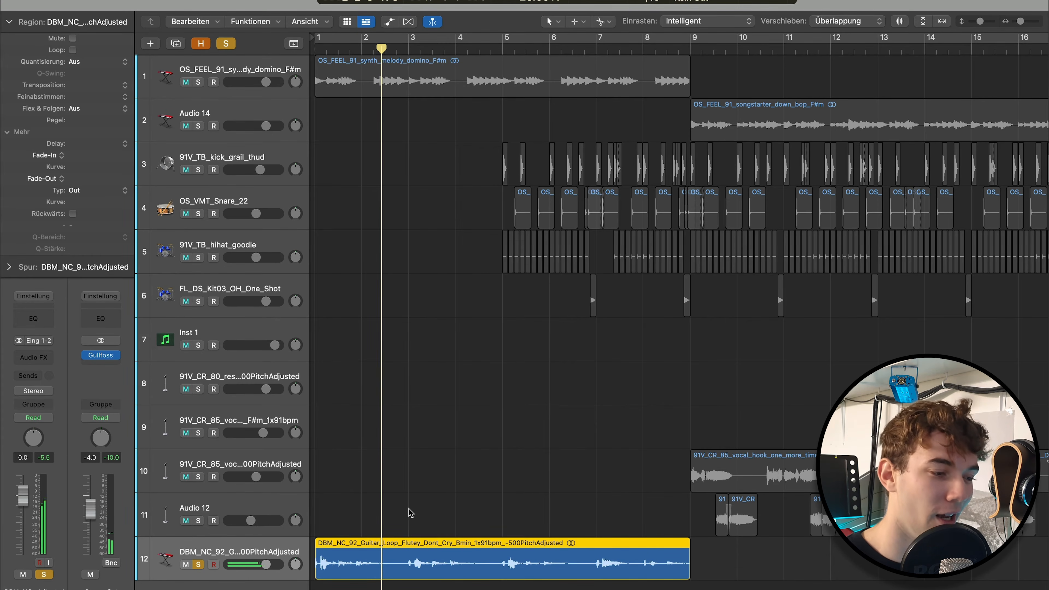
key(s)
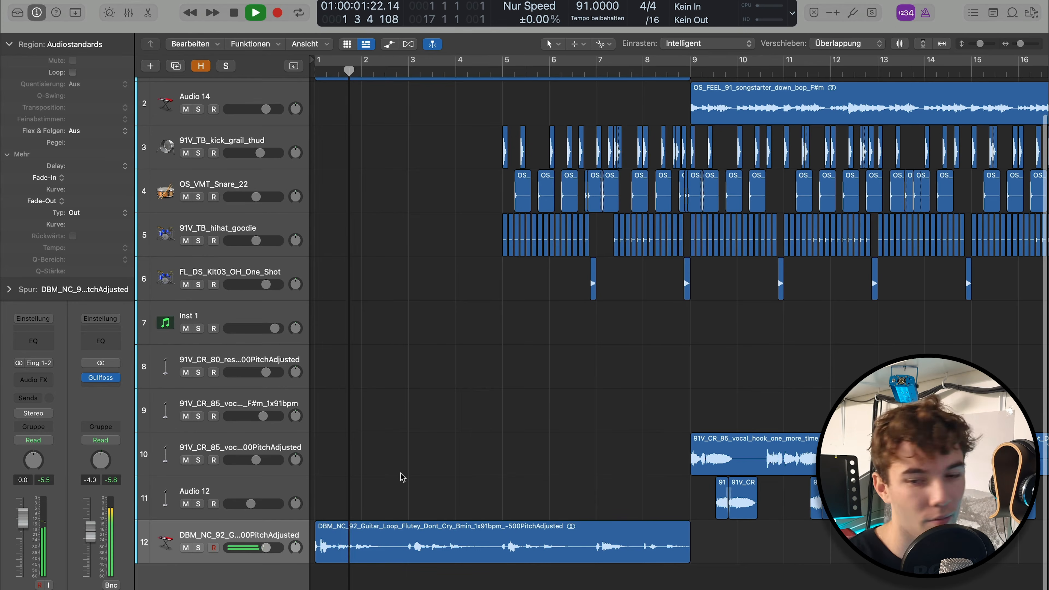
scroll(399, 501, down, 1)
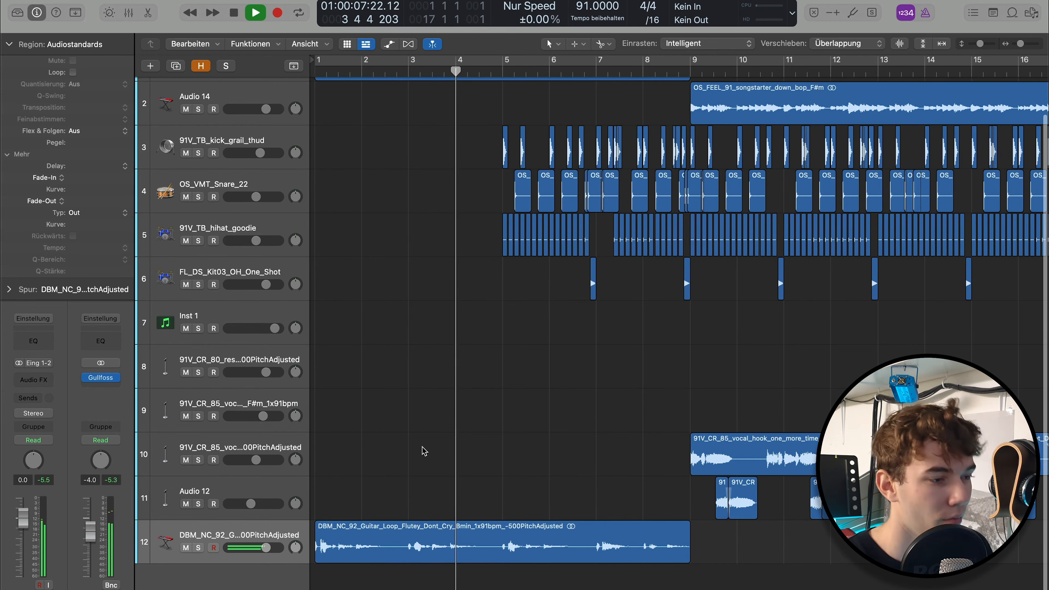
key(space)
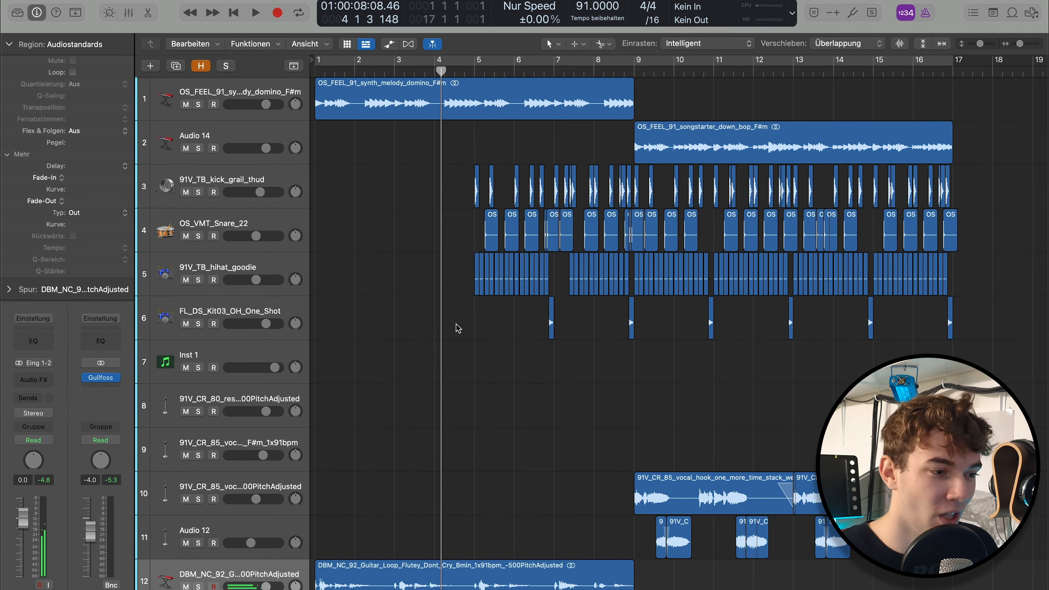
Play the beat from bar 4 into bar 6 to hear the guitar loop together with the drums
scroll(457, 338, down, 2)
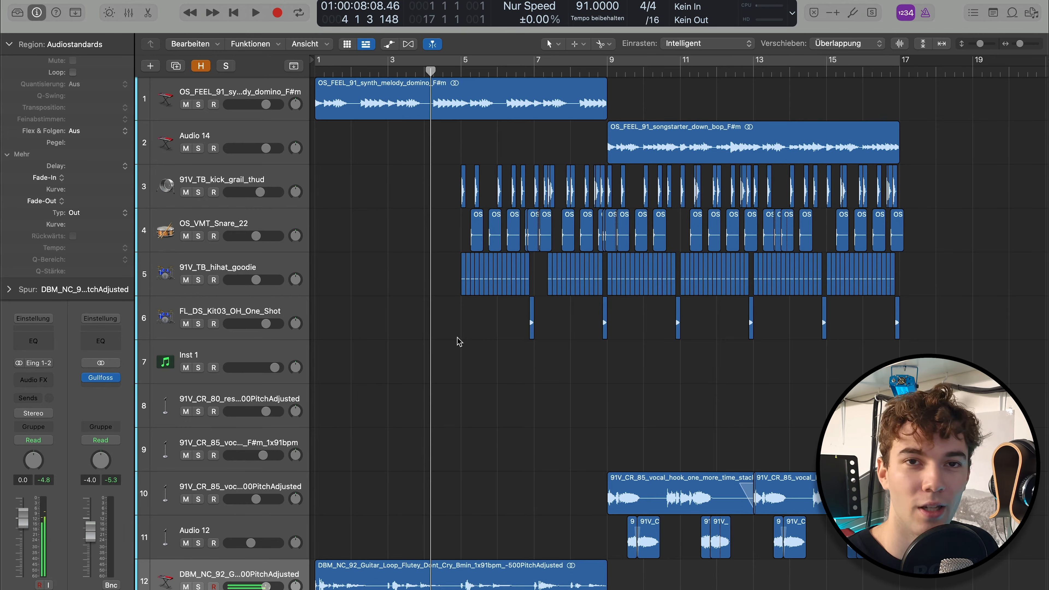
scroll(465, 306, down, 1)
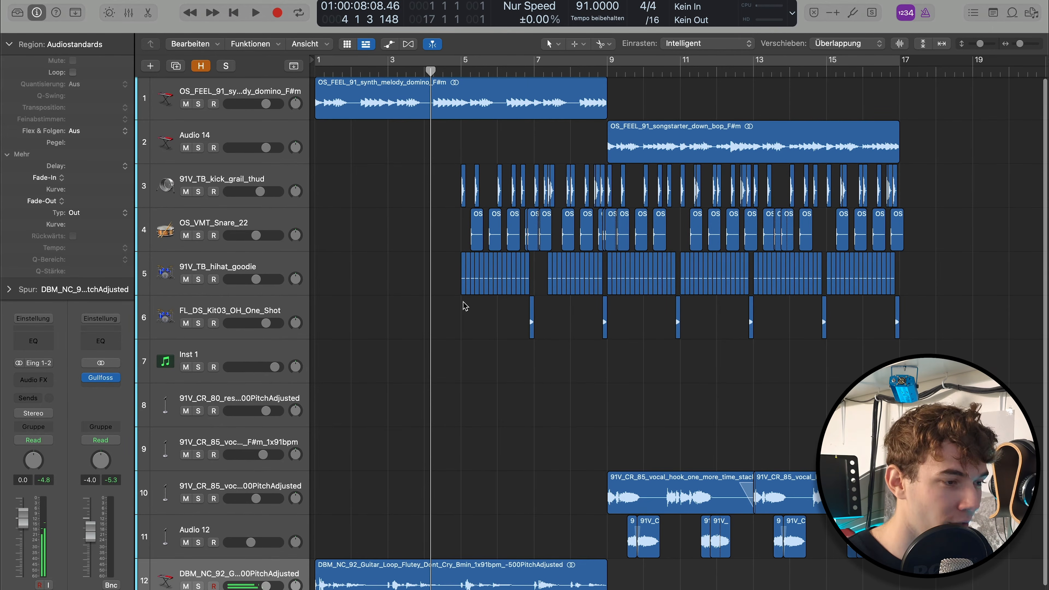
key(space)
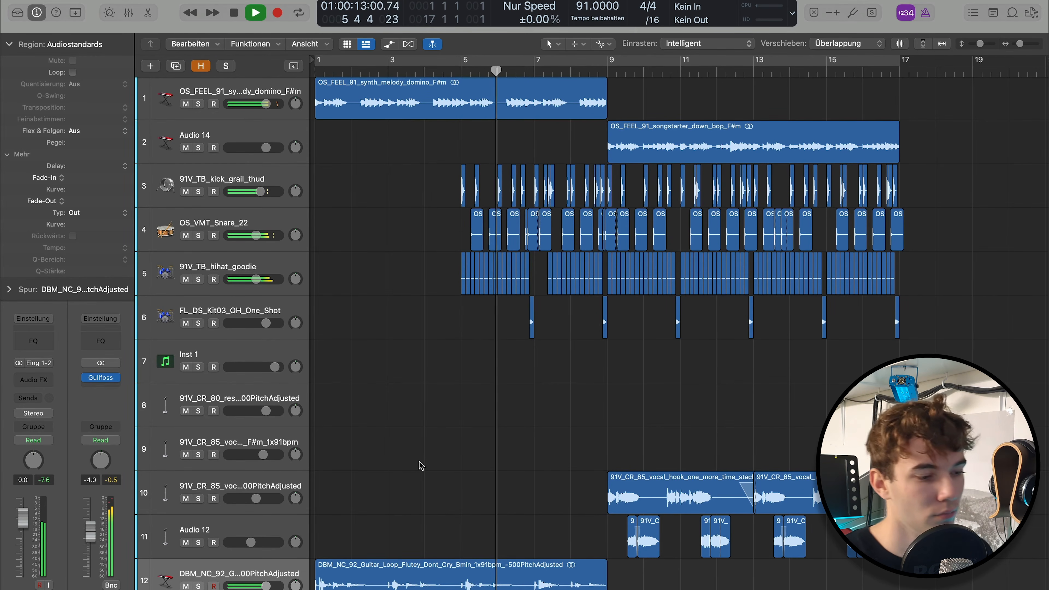
key(space)
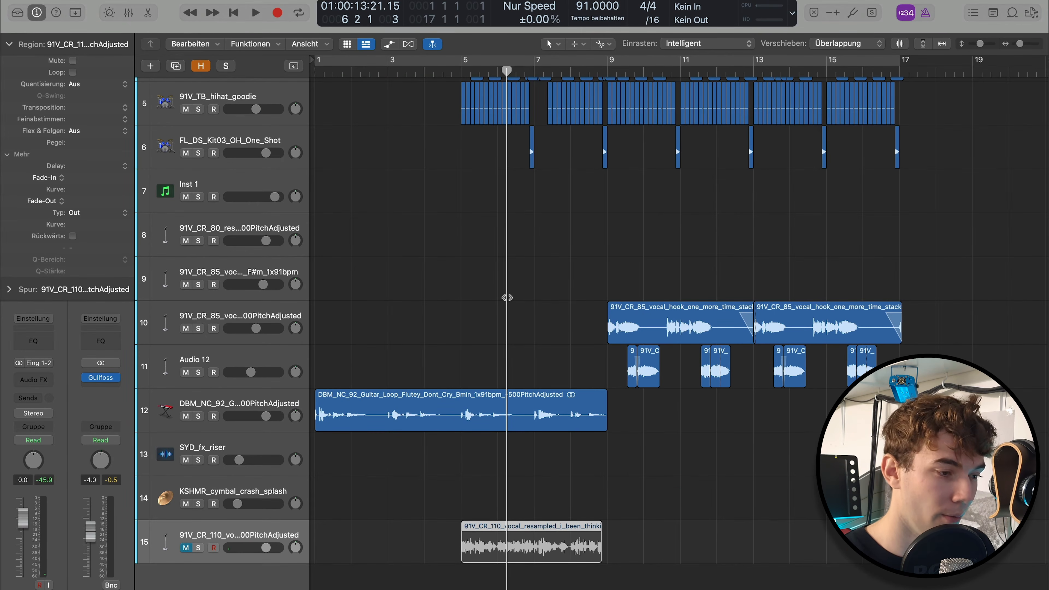
Unmute the 91V_CR_110 resampled vocal track and play the beat from beat 3 of bar 4 into bar 6
key(ctrl+m)
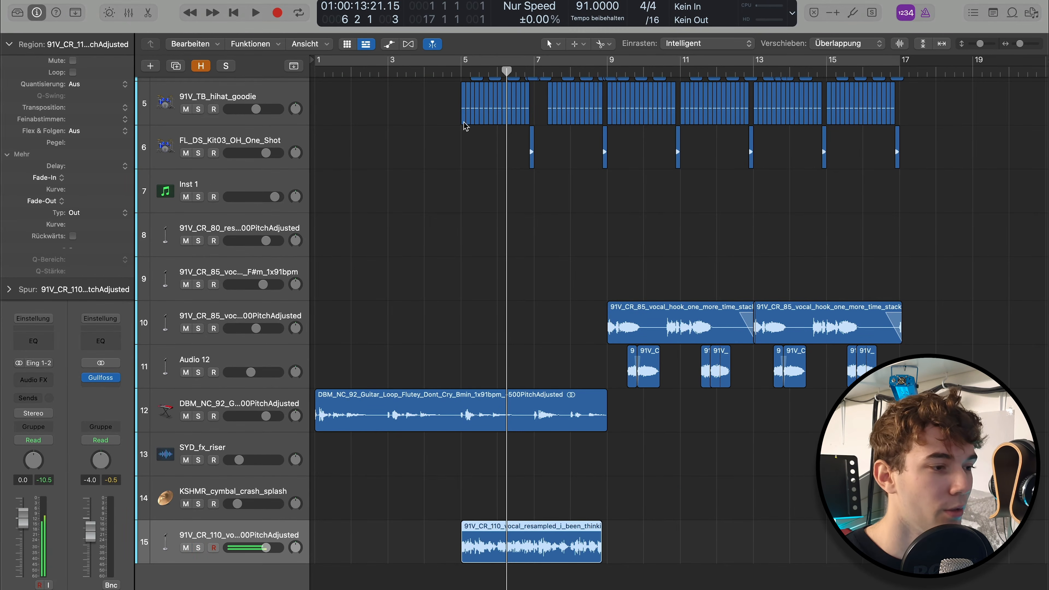
click(443, 74)
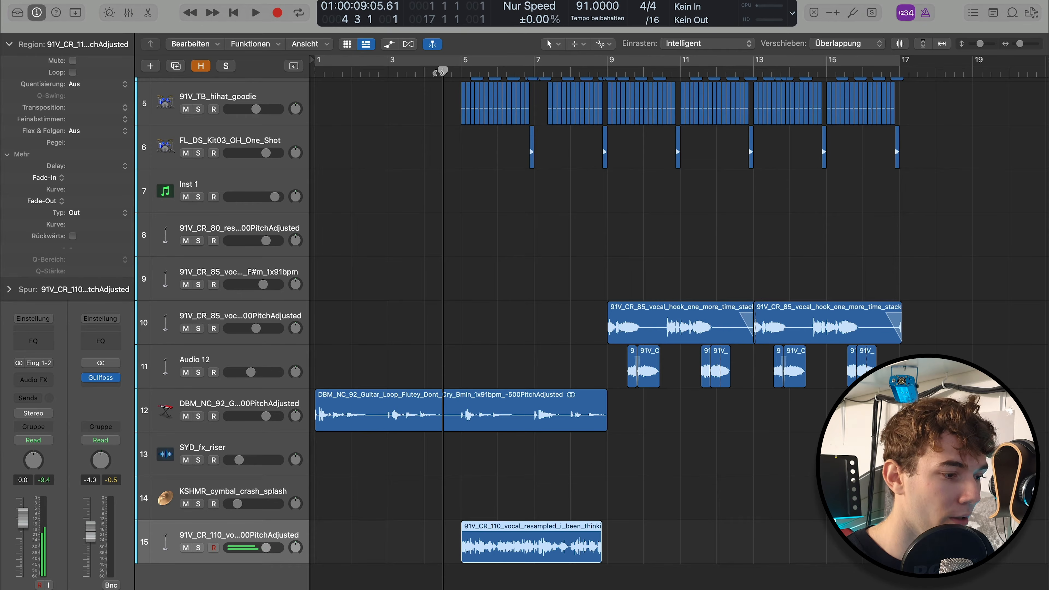
scroll(467, 150, up, 3)
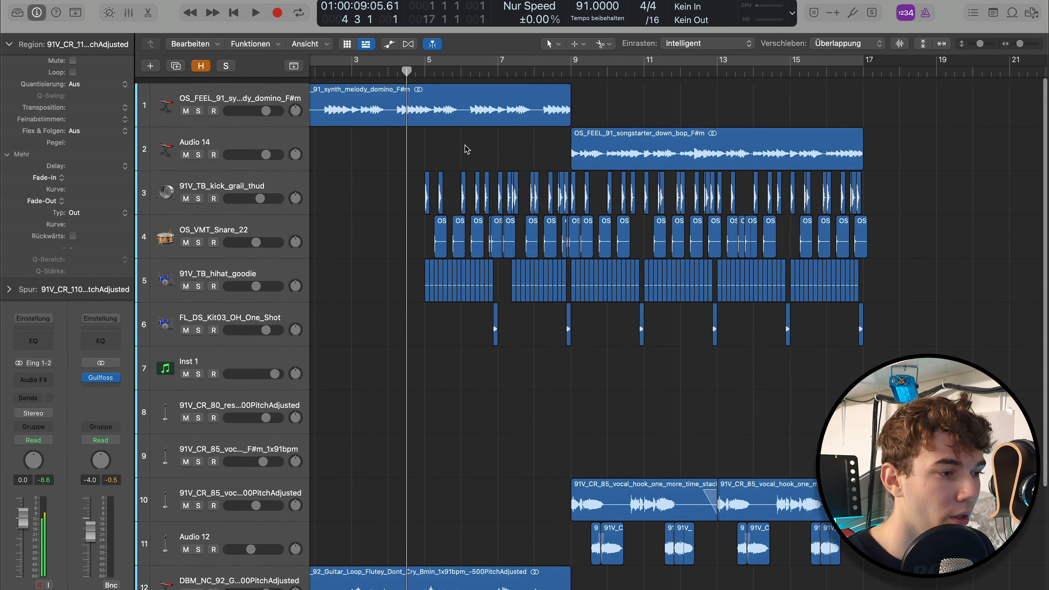
scroll(470, 150, down, 1)
key(space)
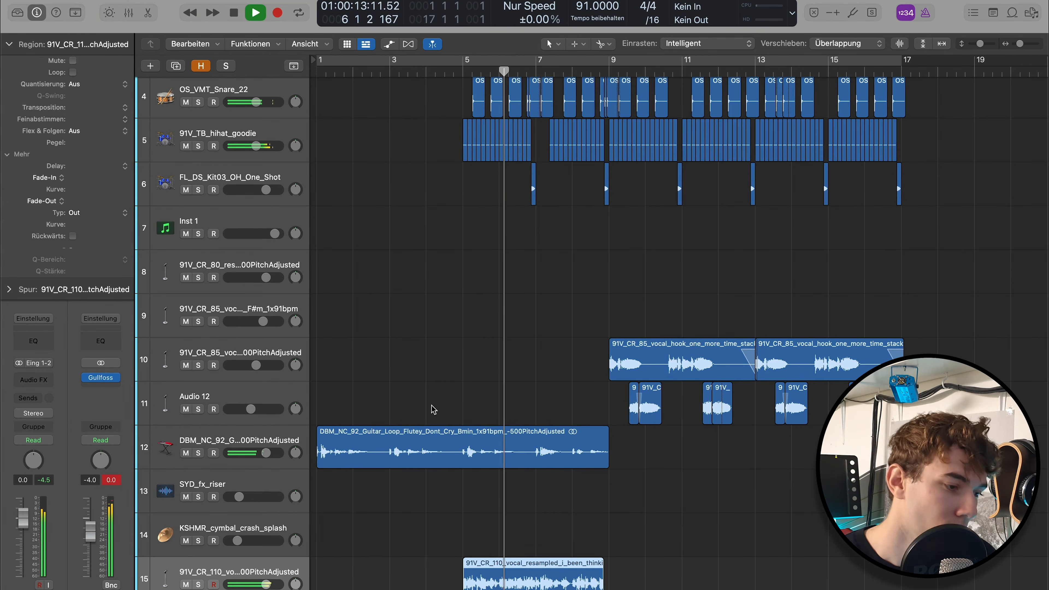
Mute the guitar loop track during playback into bar 7, then unmute it and mute the 91V_CR_110 resampled vocal track
click(436, 436)
key(m)
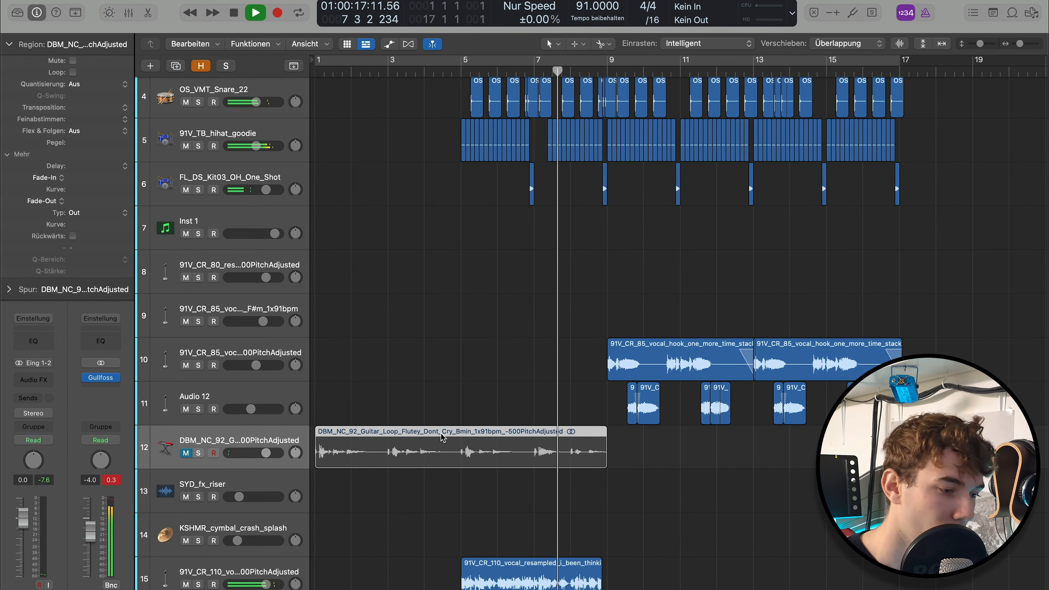
key(space)
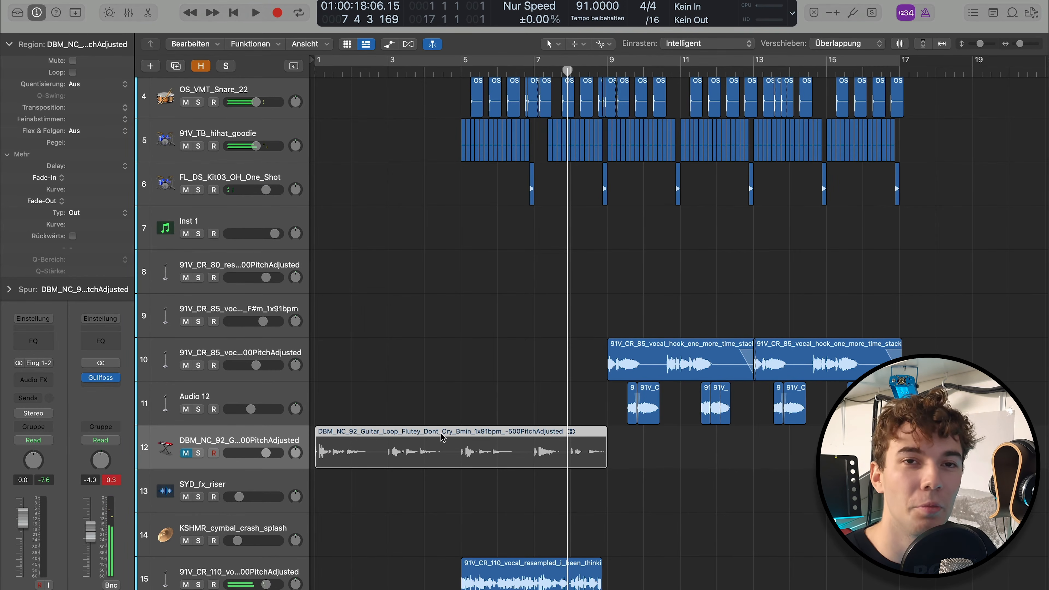
key(ctrl+m)
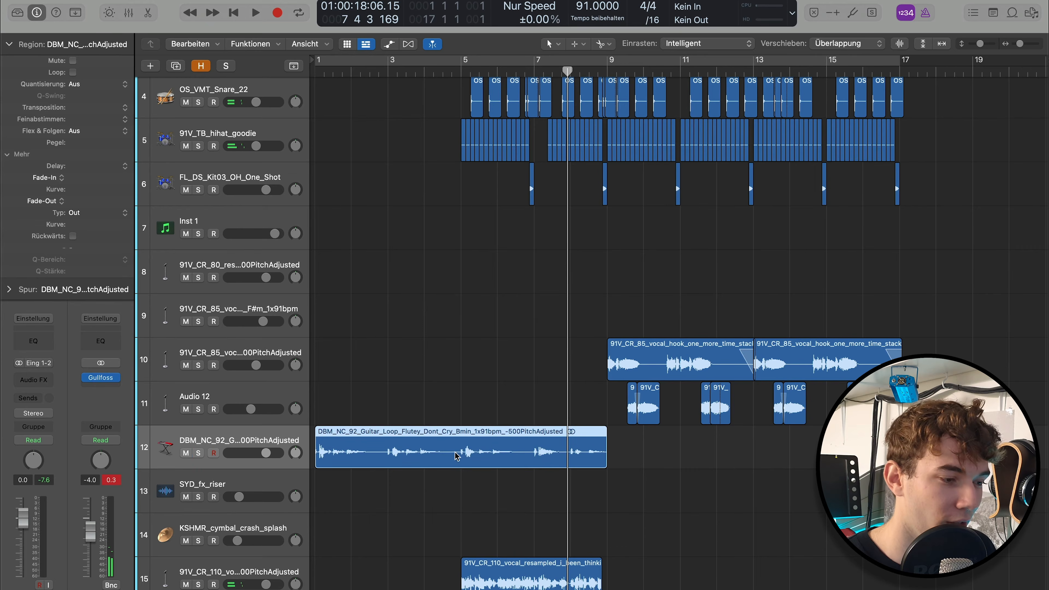
click(461, 500)
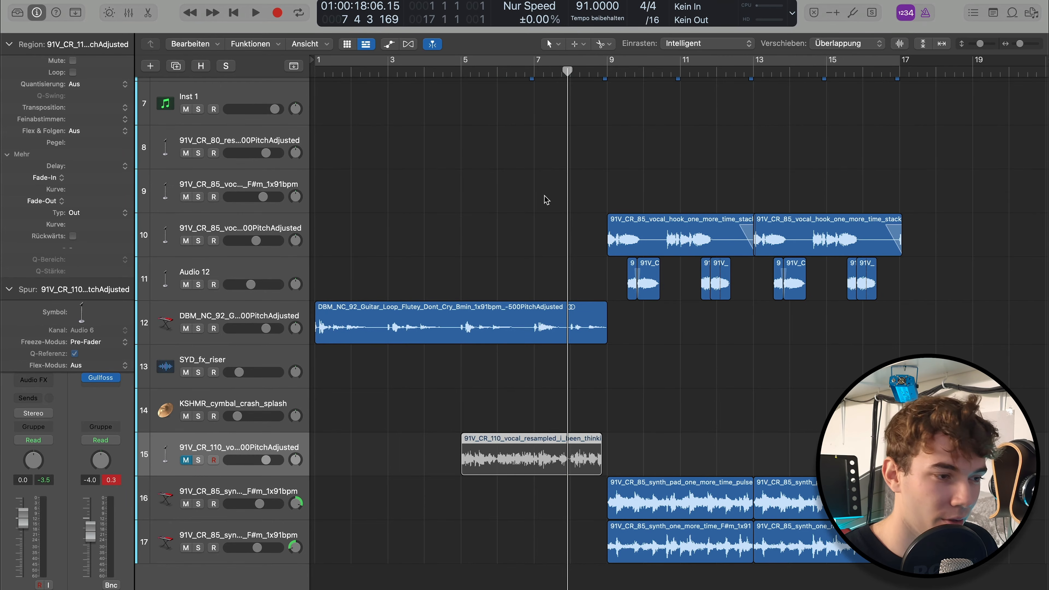
Solo the first regions of the two 91V_CR_85 synth tracks, play them from bar 9 into bar 11, and turn solo off
click(609, 68)
drag(586, 549, 679, 504)
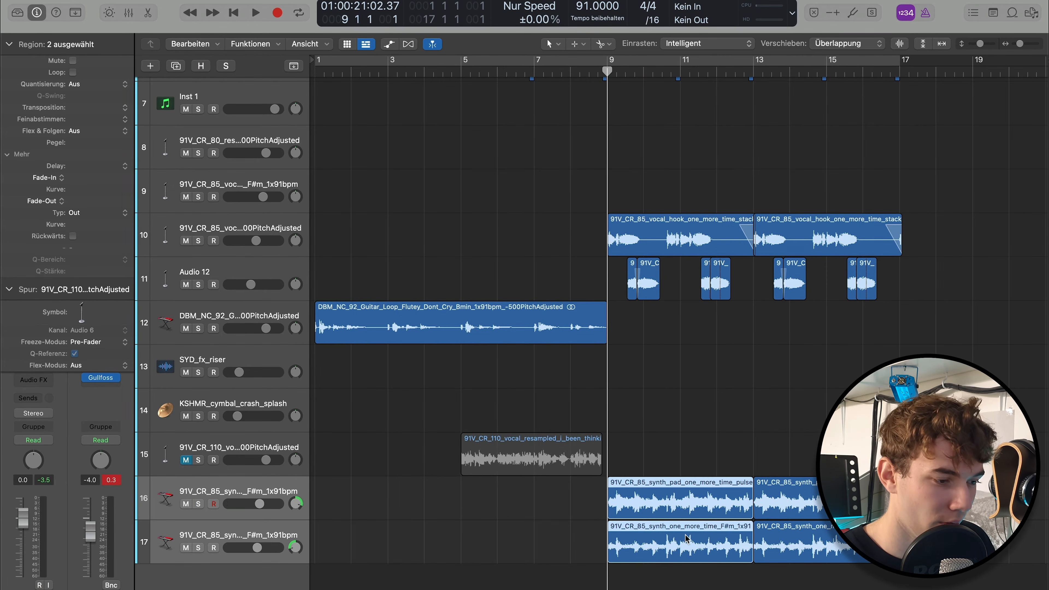
key(s)
key(space)
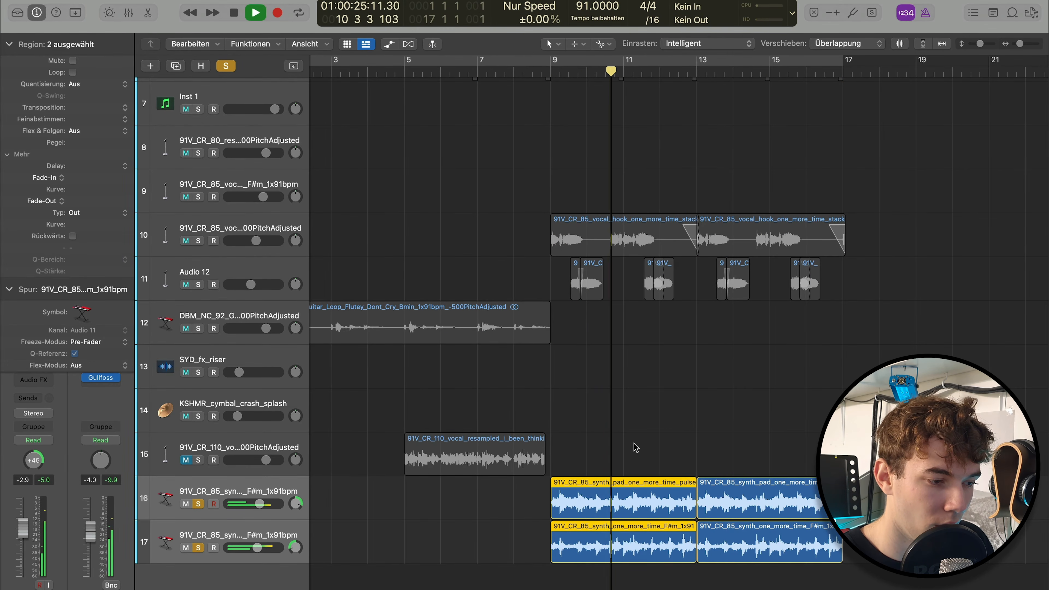
key(space)
key(ctrl+s)
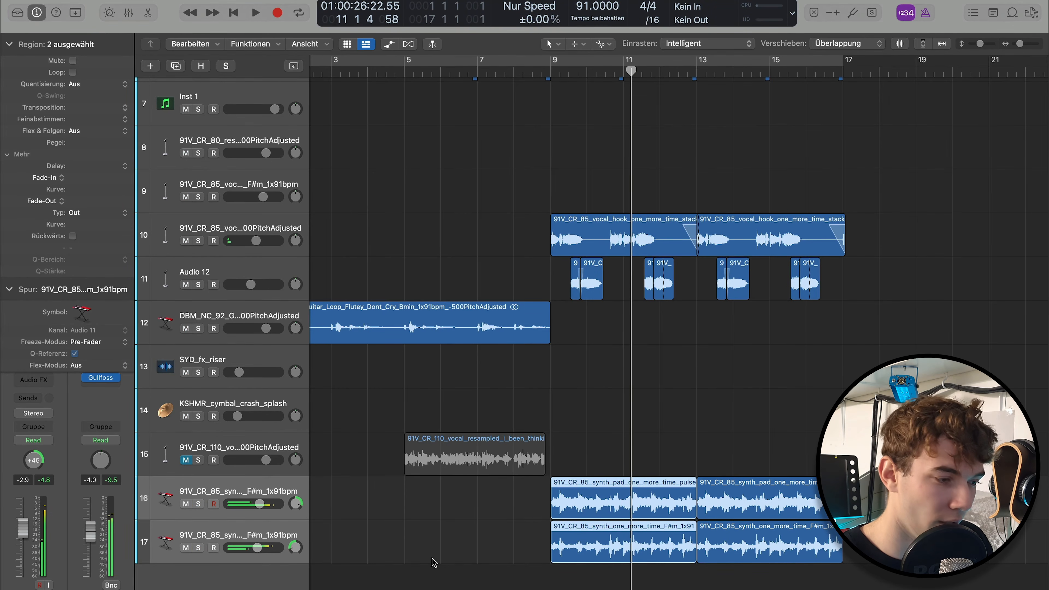
Mute both 91V_CR_85 synth tracks and play the beat from beat 3 of bar 8 into bar 11
key(ctrl+m)
scroll(463, 442, down, 5)
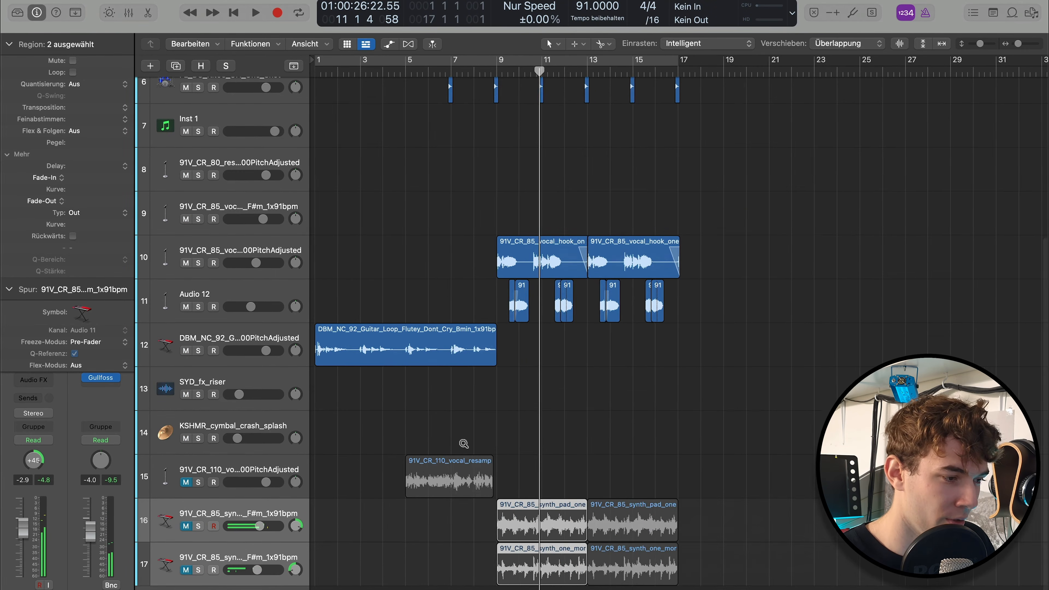
scroll(463, 442, up, 10)
click(478, 73)
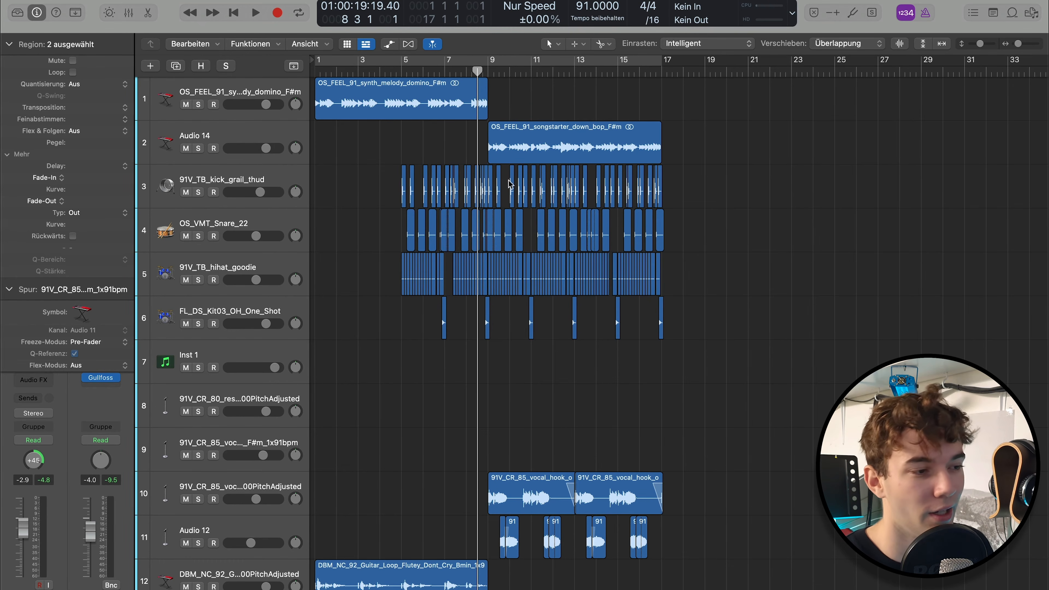
key(space)
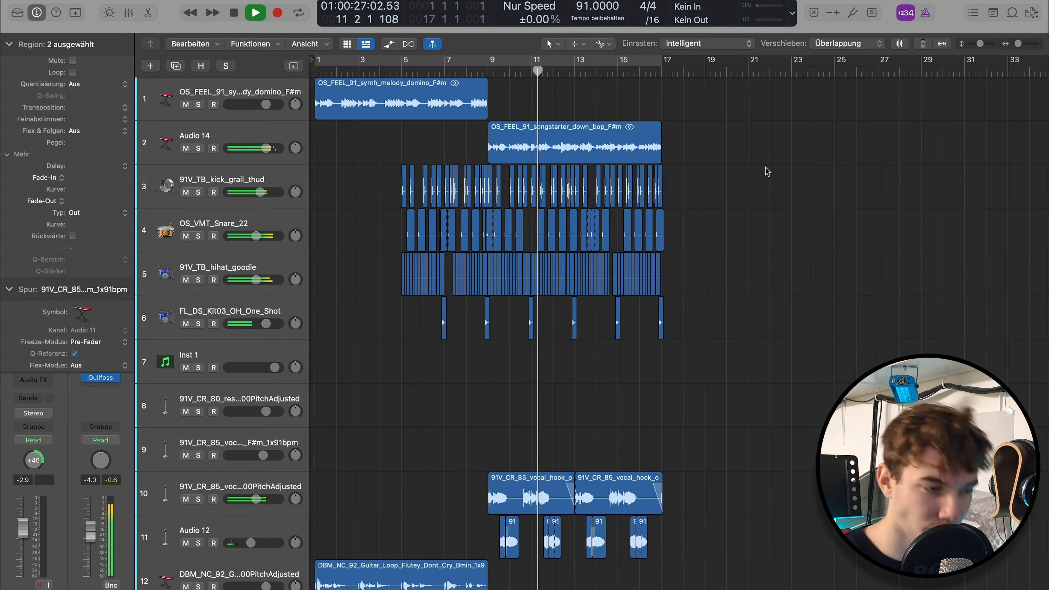
key(space)
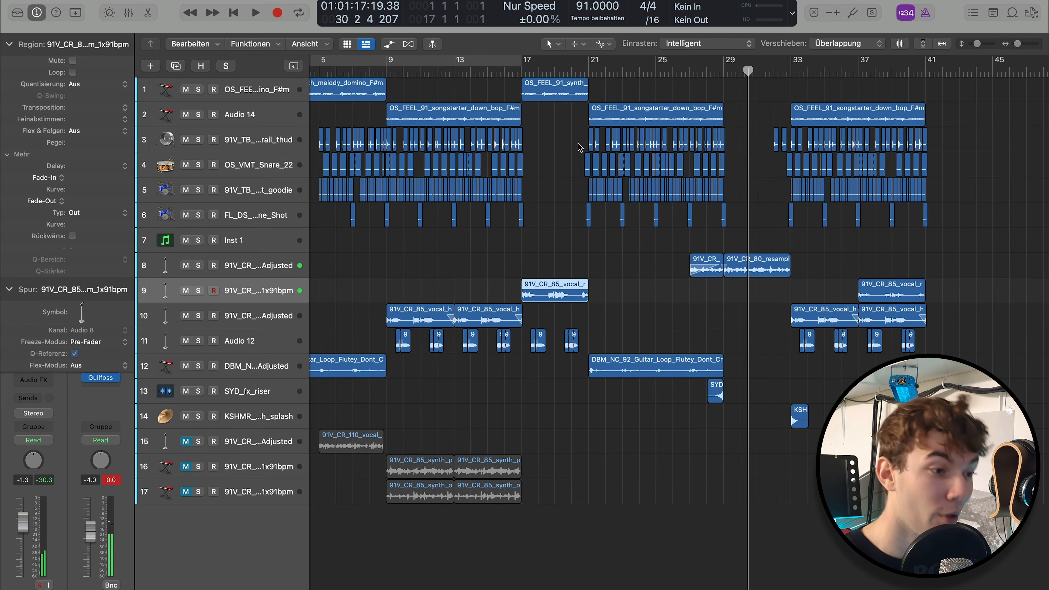
Play the drumless section with the resampled one_more_time vocal from late bar 18 into bar 20, and deselect the vocal region
scroll(697, 252, right, 5)
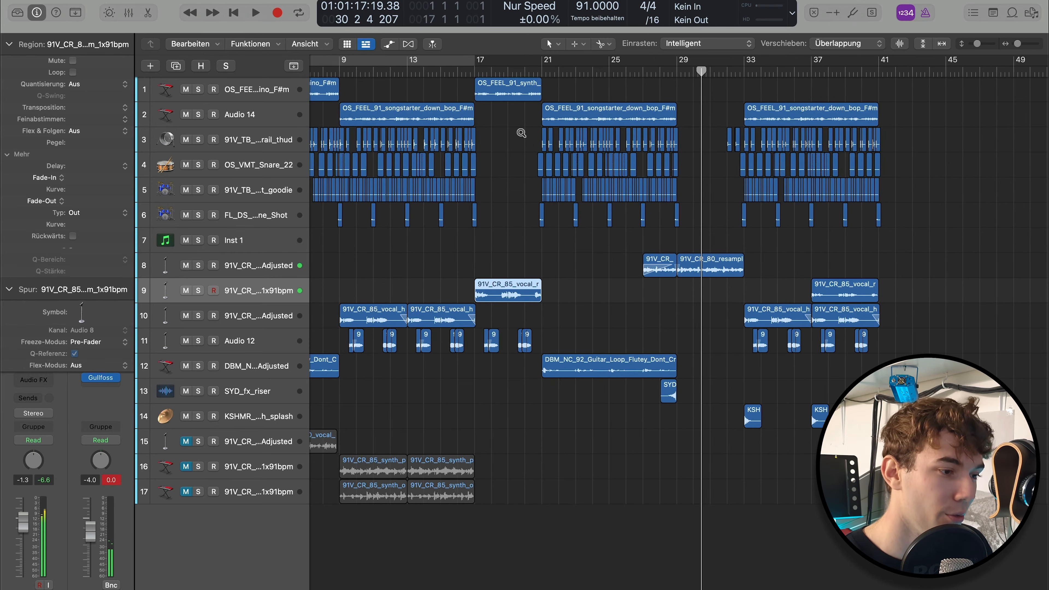
key(z)
scroll(704, 227, left, 10)
scroll(709, 225, down, 5)
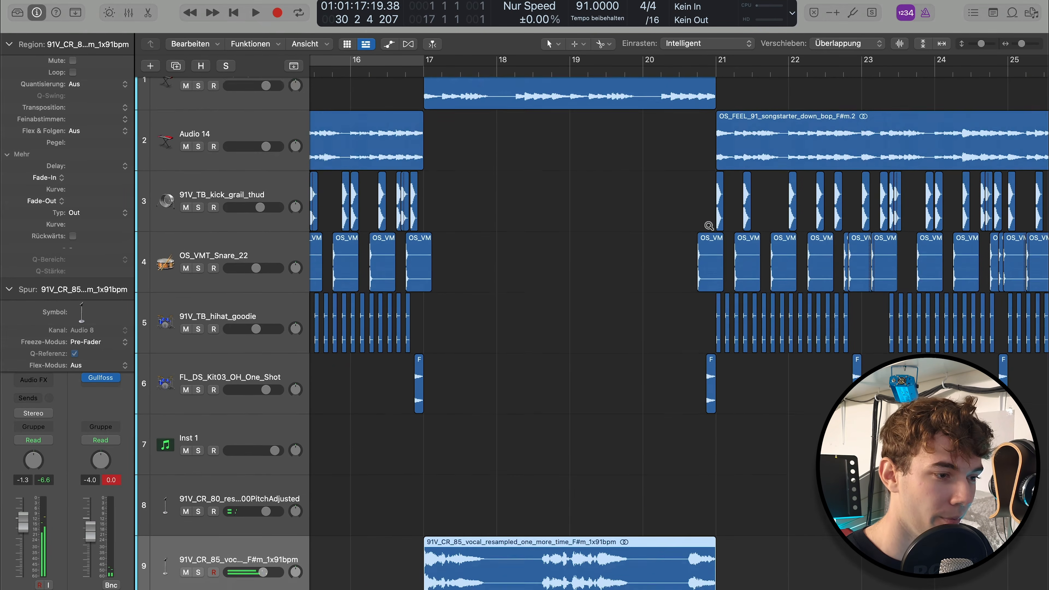
scroll(709, 225, down, 4)
scroll(709, 227, left, 3)
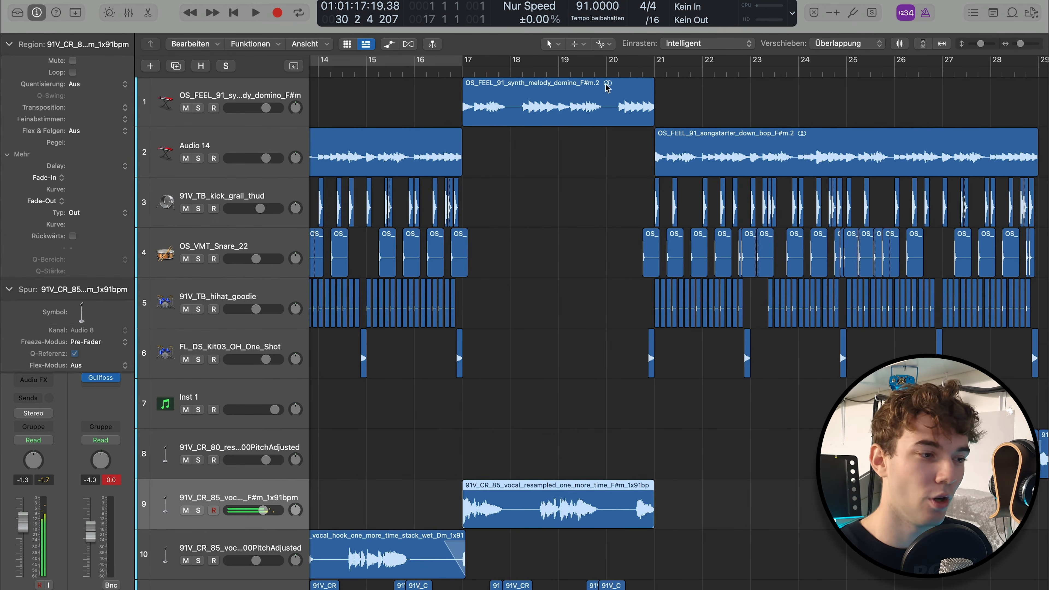
click(551, 69)
key(space)
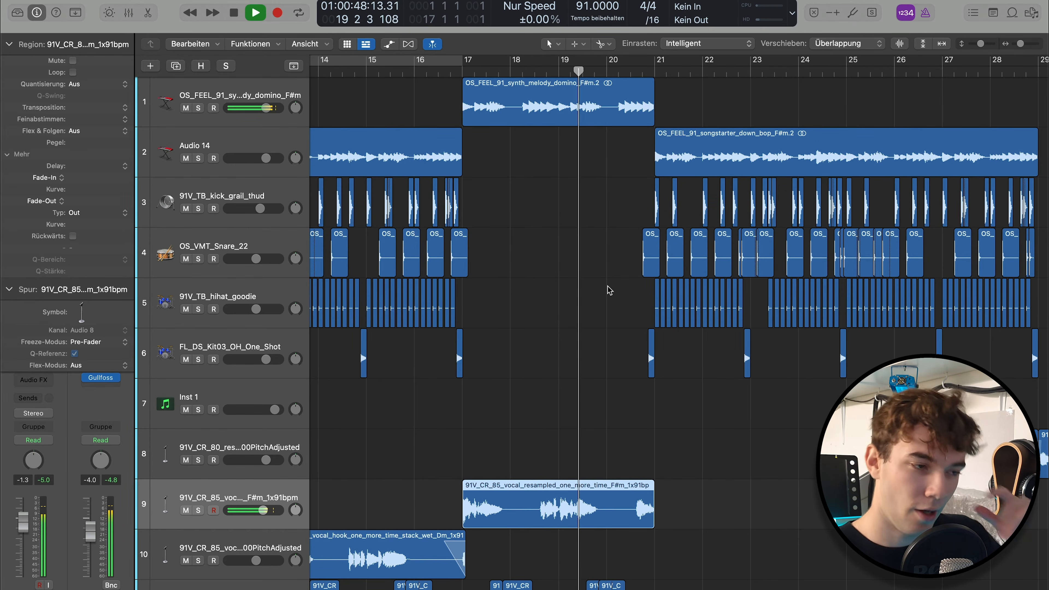
key(space)
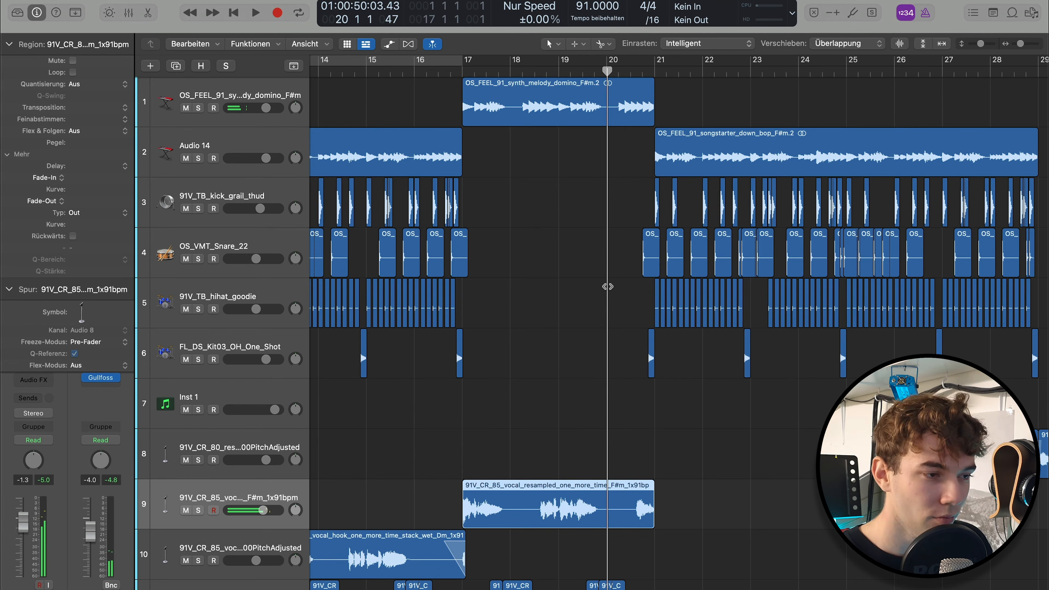
click(627, 254)
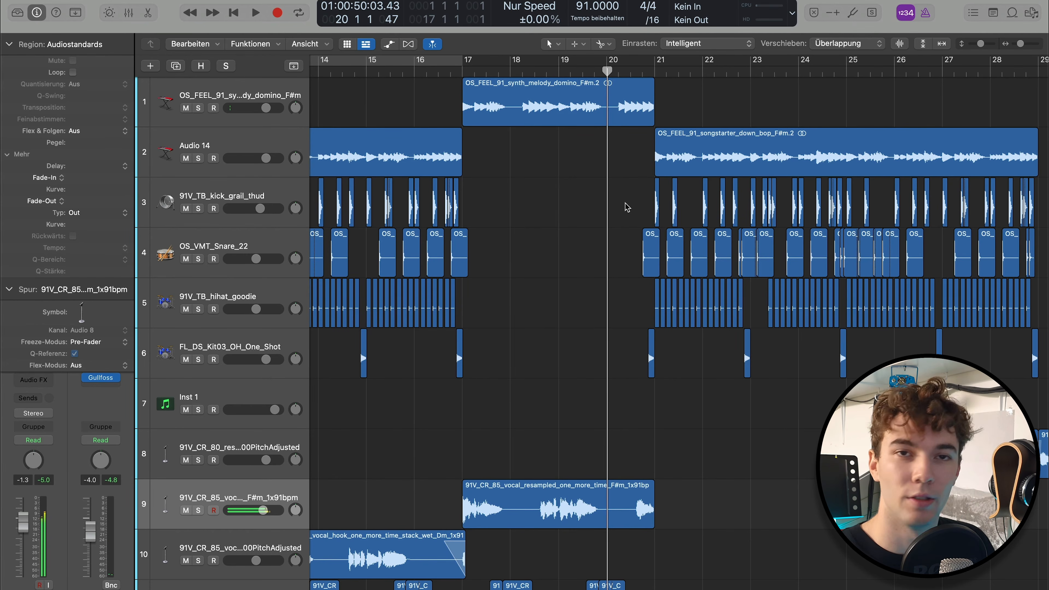
Play the transition from bar 20 to beat 3 of bar 21, where the drums re-enter
key(space)
scroll(637, 219, up, 5)
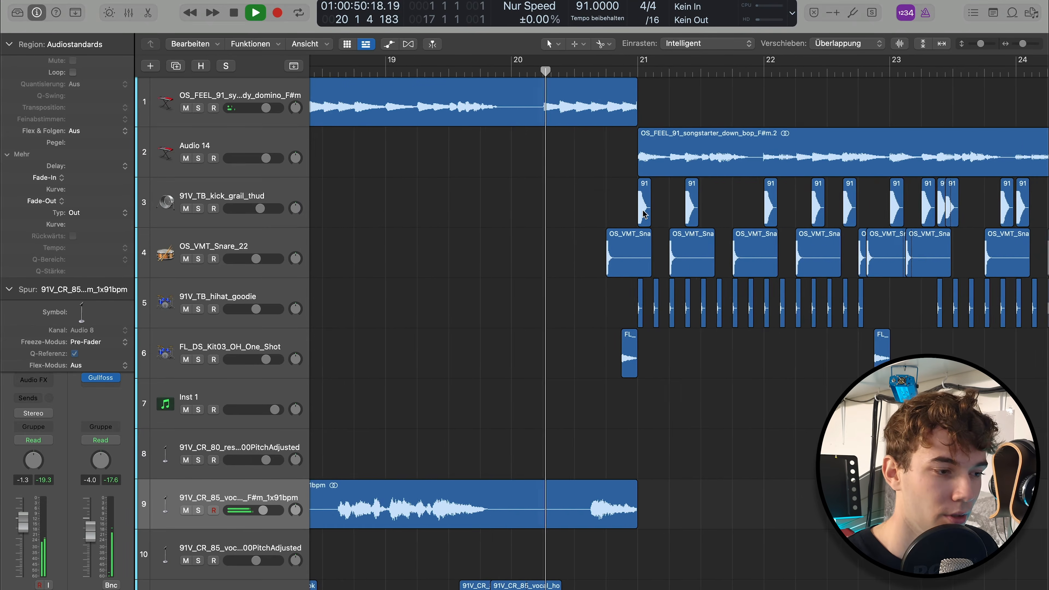
scroll(675, 228, down, 1)
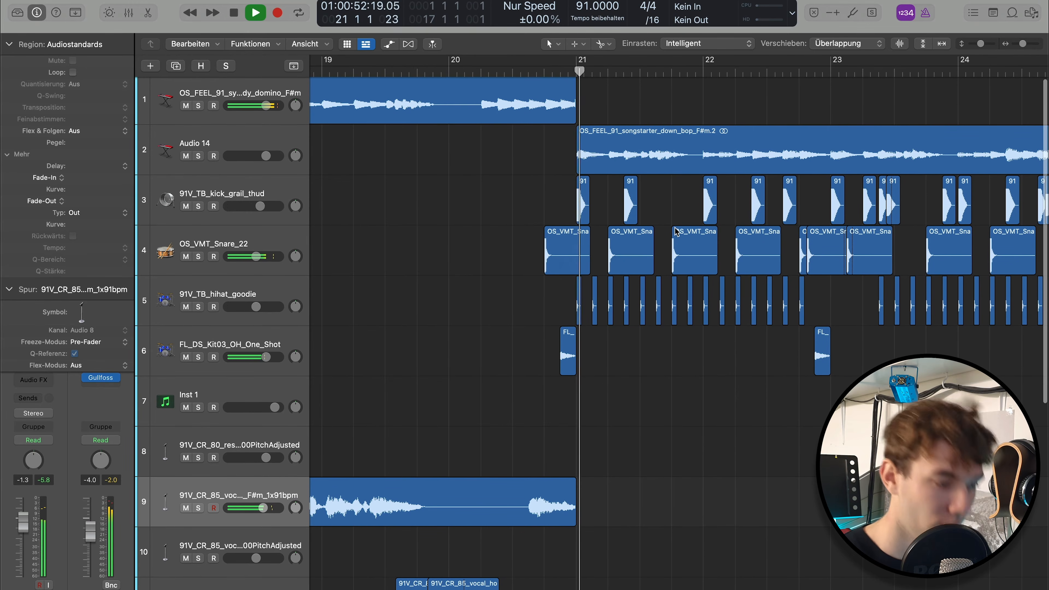
key(space)
Mute the snare and open hi-hat one-shot regions just before bar 21 and place the playhead at bar 19
drag(477, 255, 566, 349)
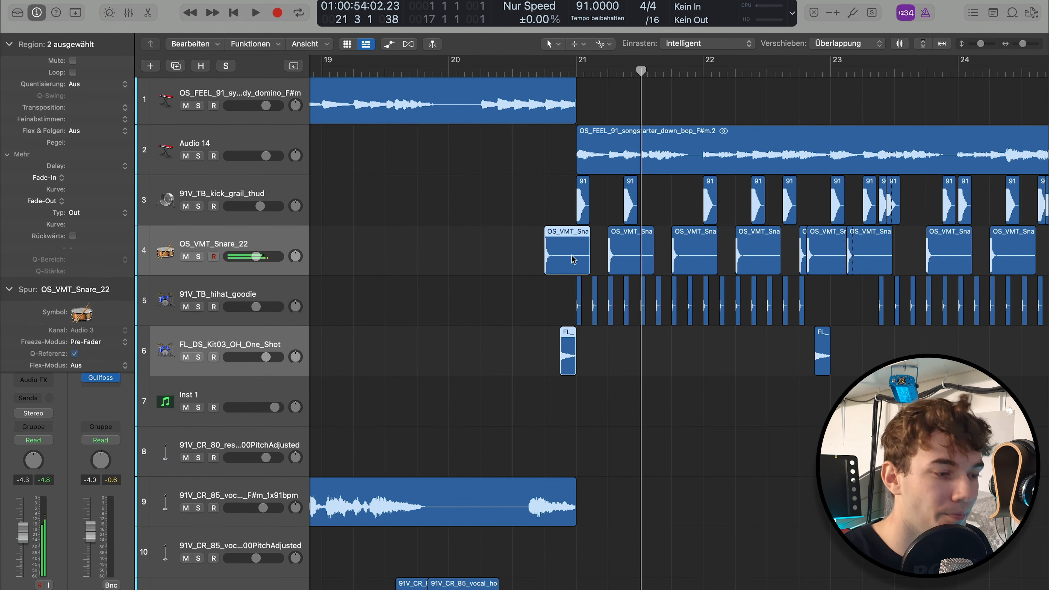
key(m)
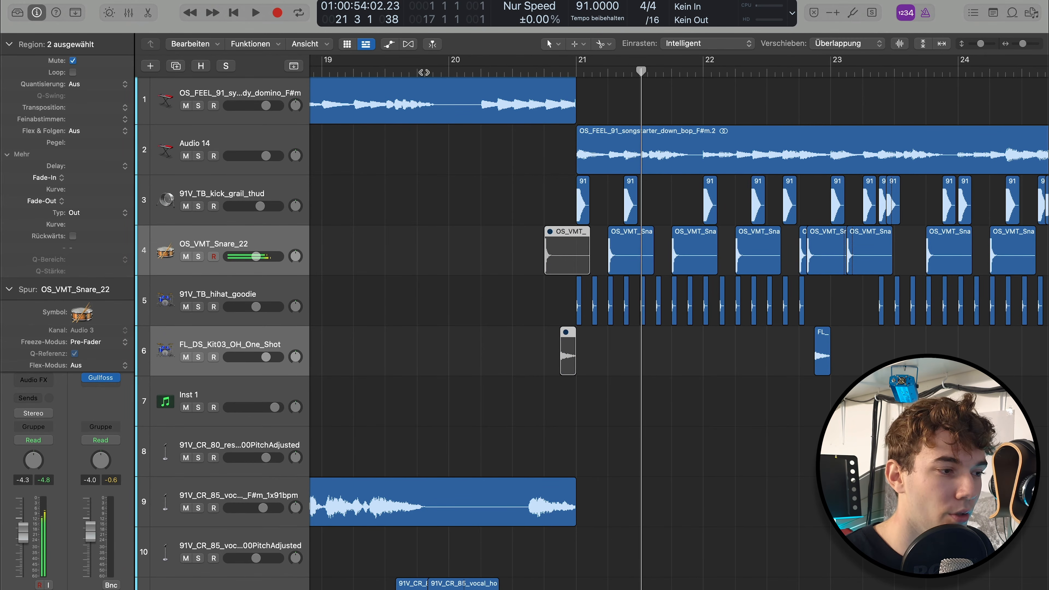
click(425, 72)
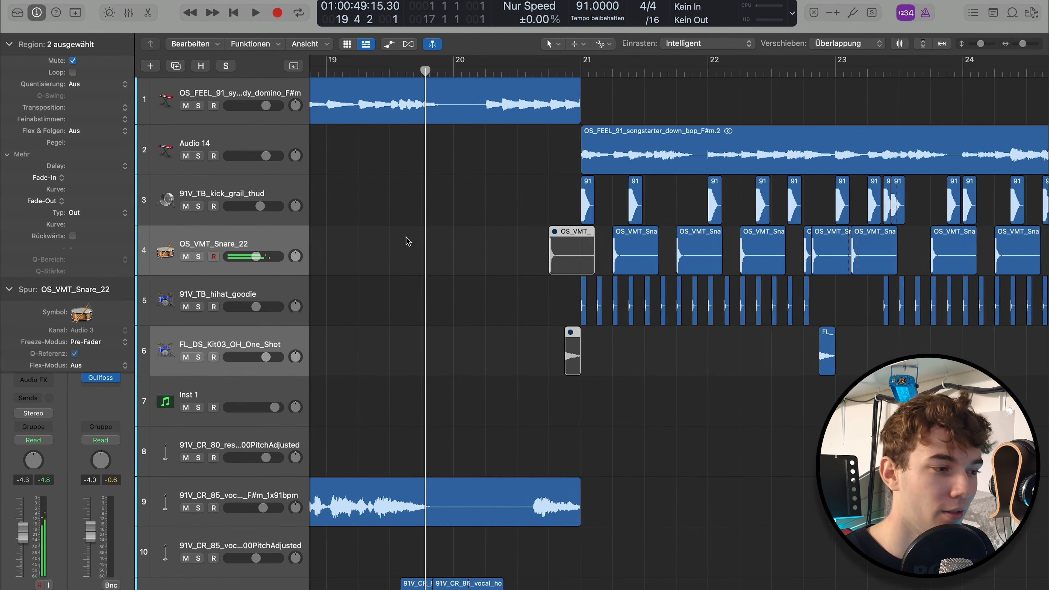
scroll(407, 236, left, 3)
click(388, 71)
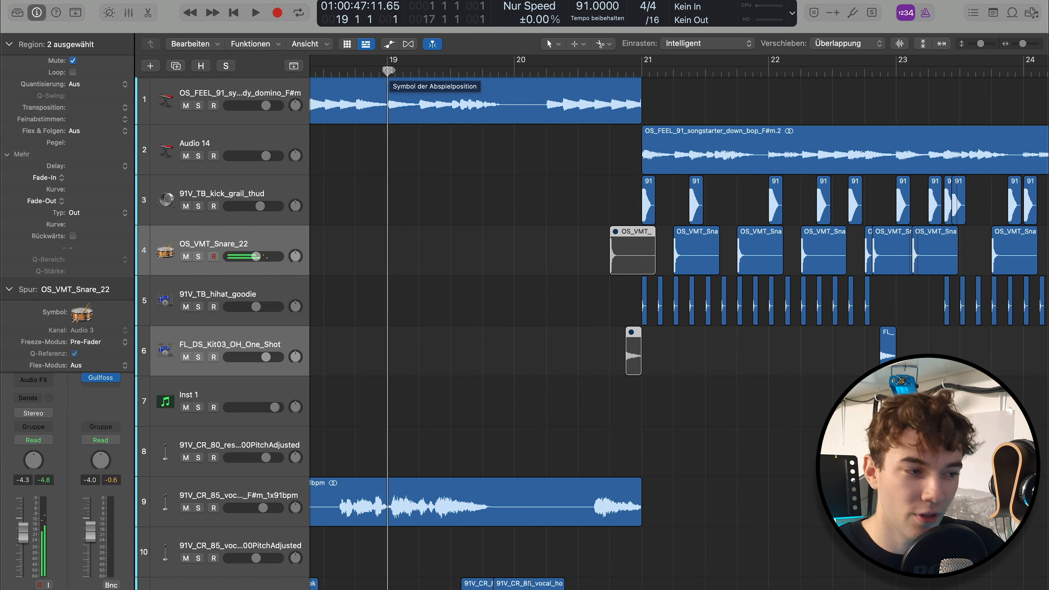
Play the transition from bar 19 to beat 3 of bar 21 with the snare and open hi-hat pickup regions muted
key(space)
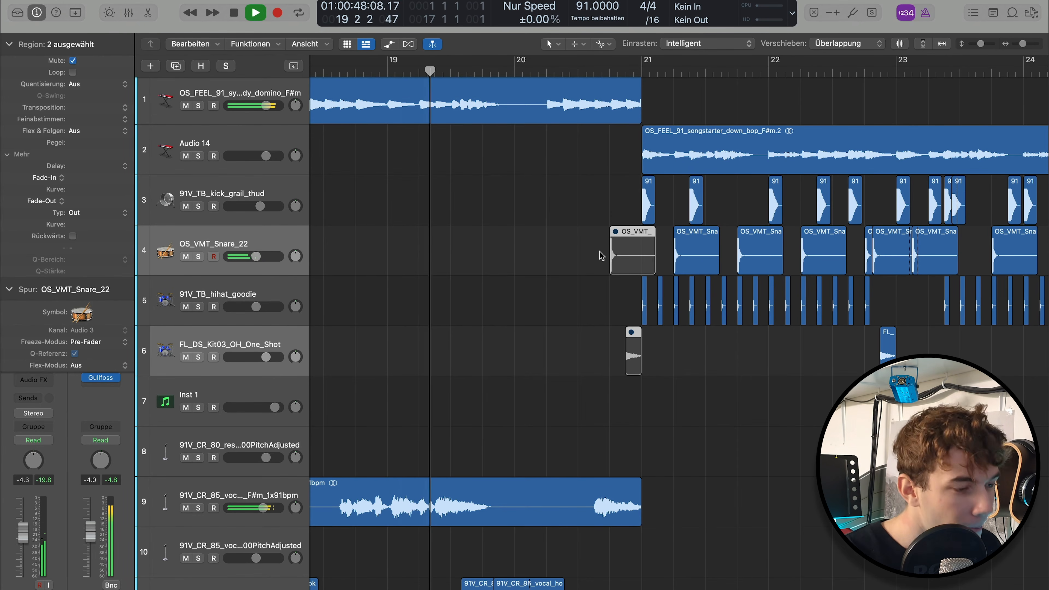
scroll(548, 247, right, 3)
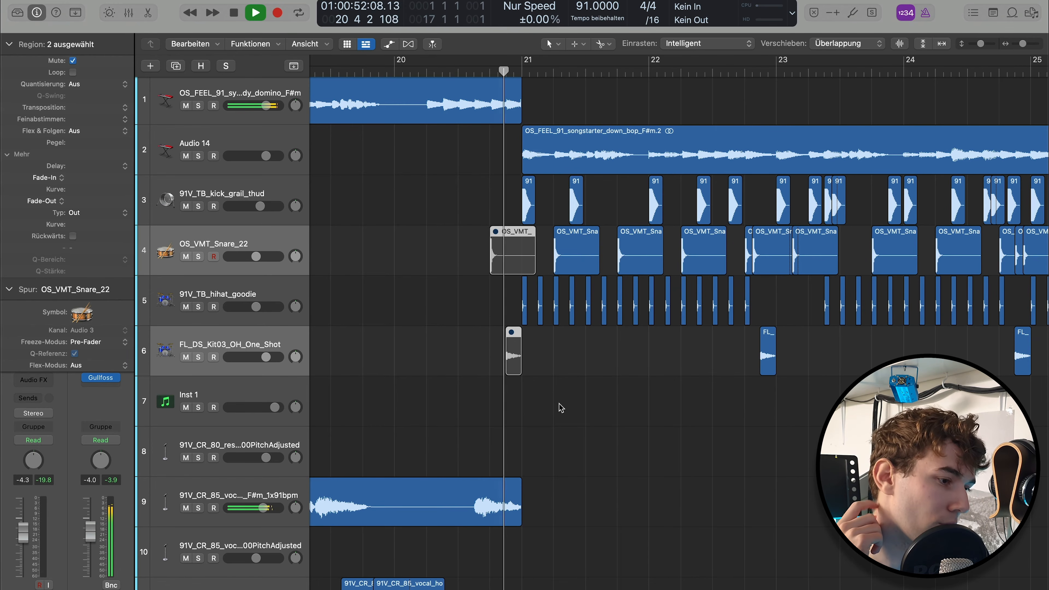
key(space)
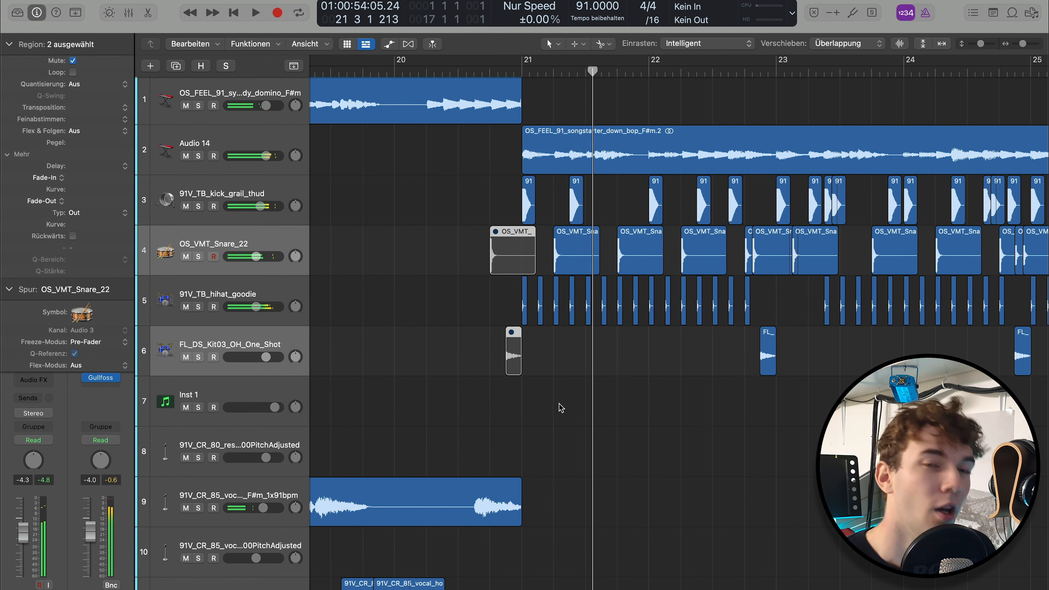
Unmute the snare and open hi-hat one-shot regions before bar 21 and play the transition from bar 20 into bar 21
key(ctrl+m)
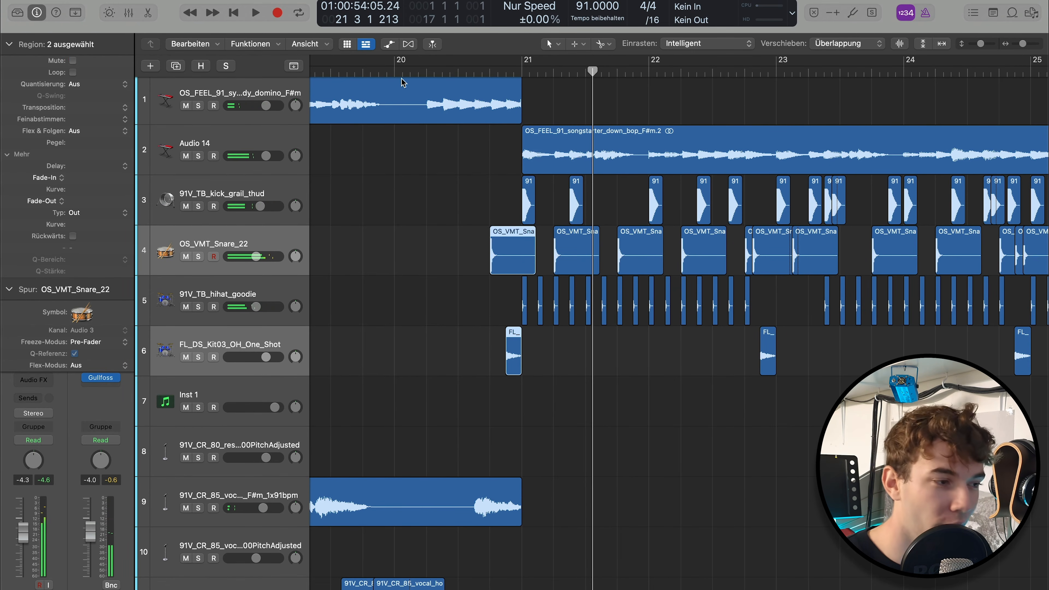
click(397, 70)
key(space)
key(space)
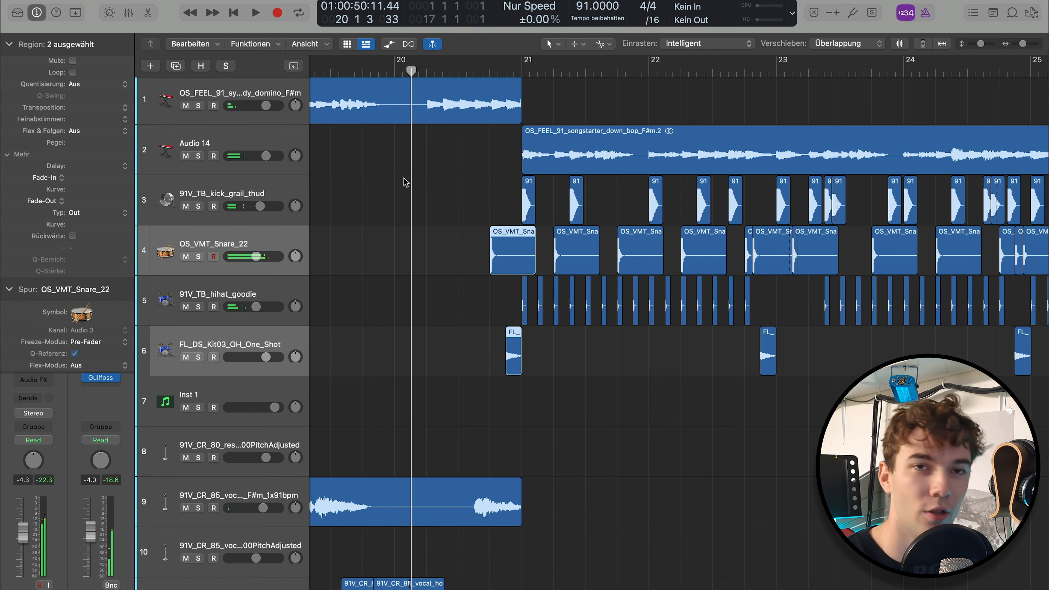
key(space)
click(424, 228)
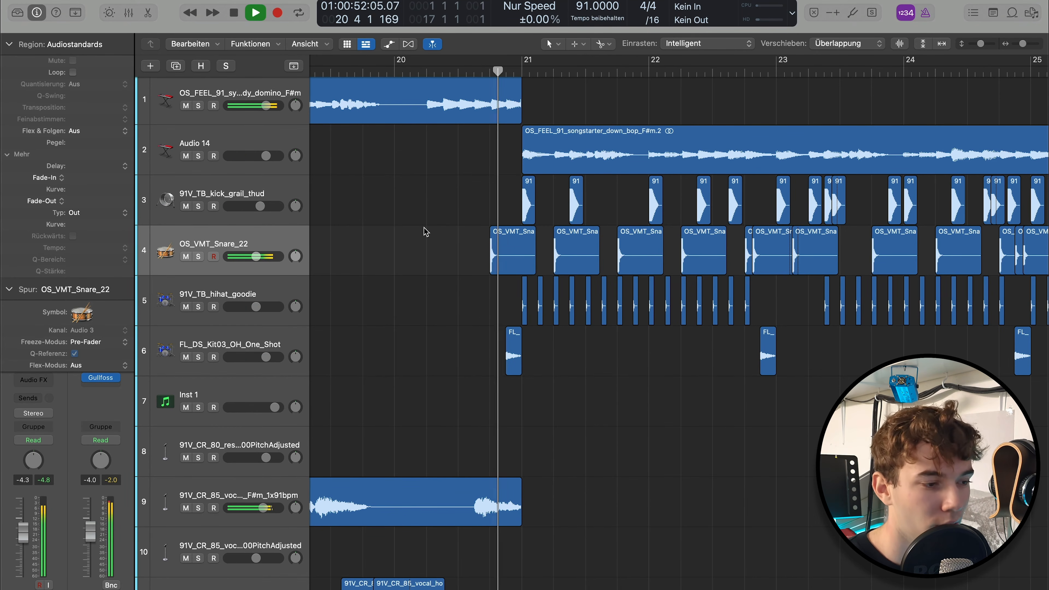
key(space)
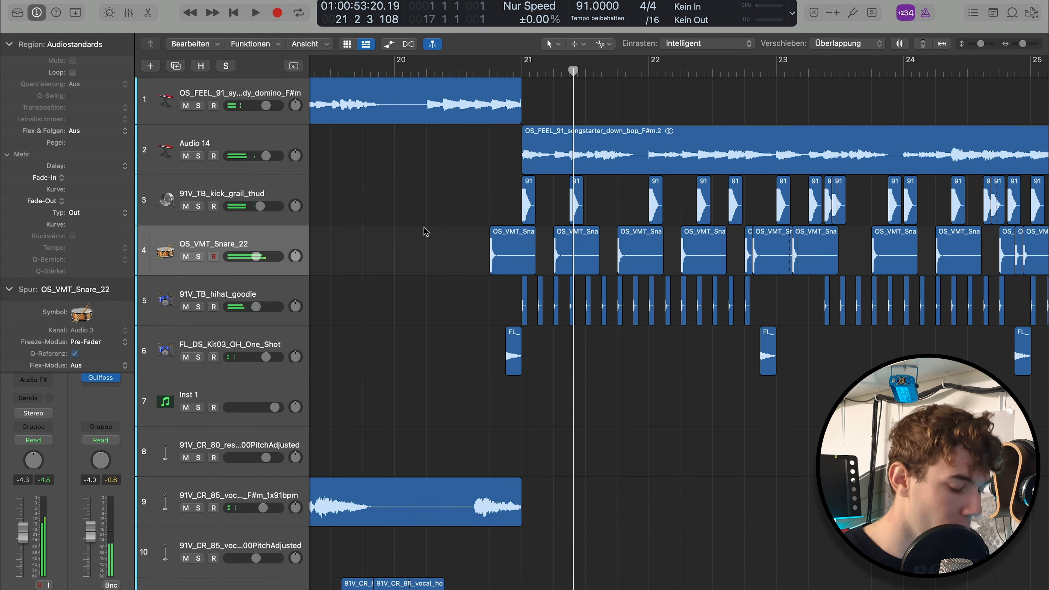
Show the whole arrangement and play the riser transition from bar 28 into the start of bar 29
key(z)
click(799, 73)
key(space)
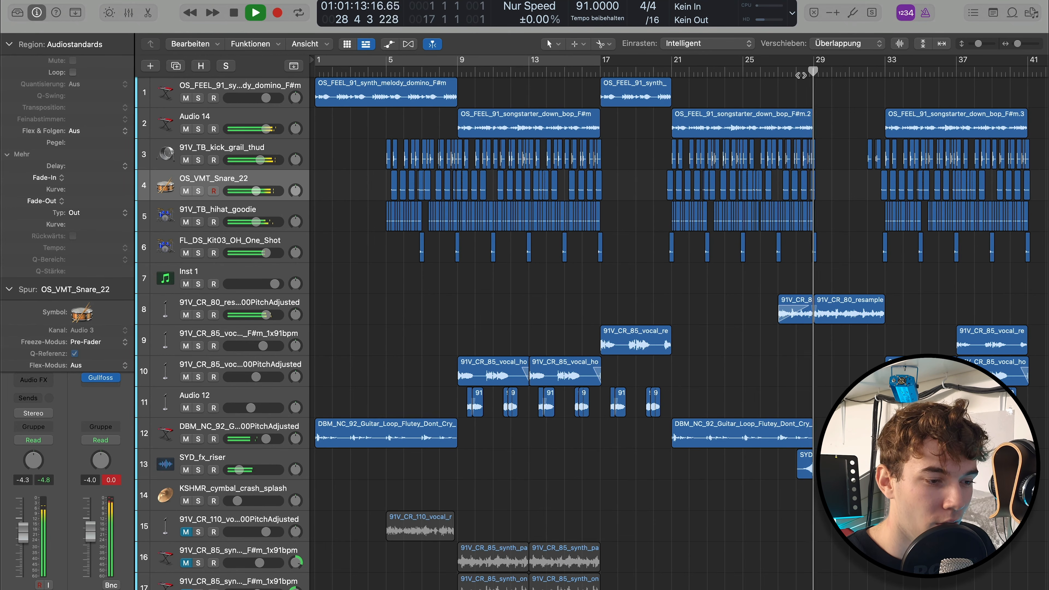
key(space)
Select the KSHMR_cymbal_crash_splash region, clear the selection and return the playhead to the project start
click(892, 495)
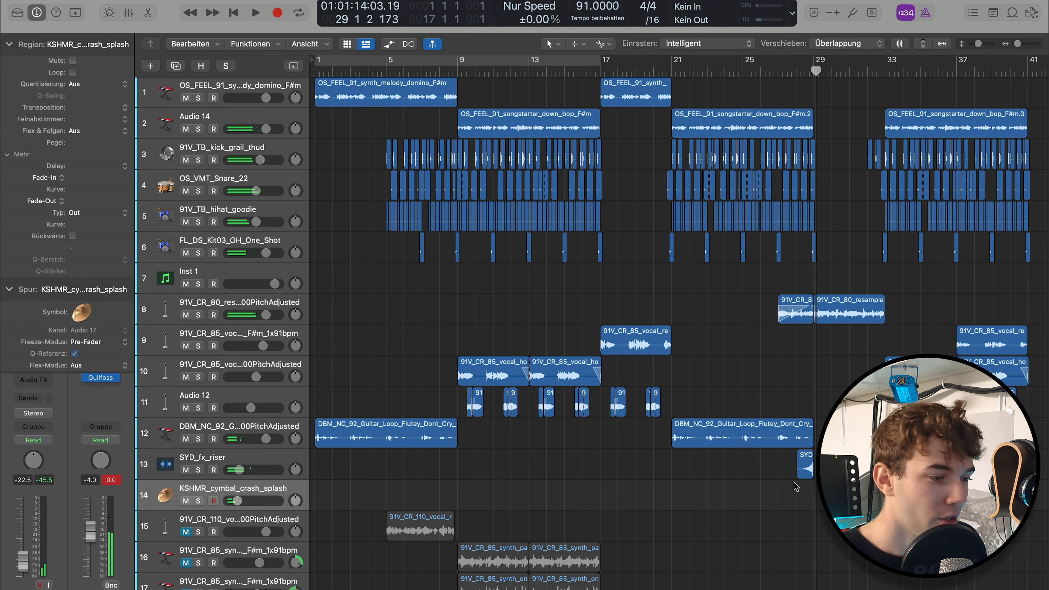
click(548, 461)
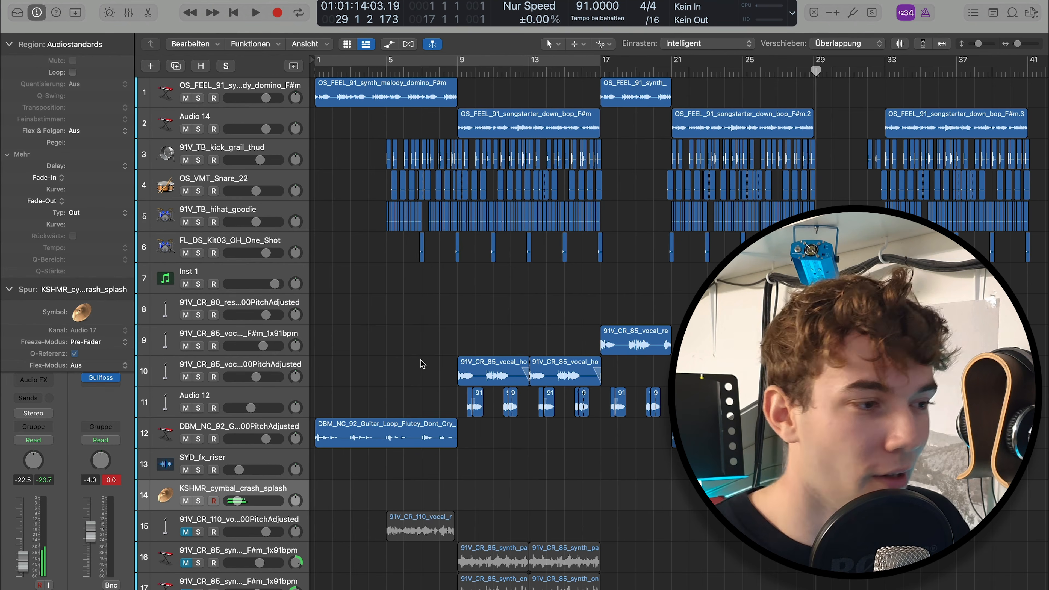
key(Return)
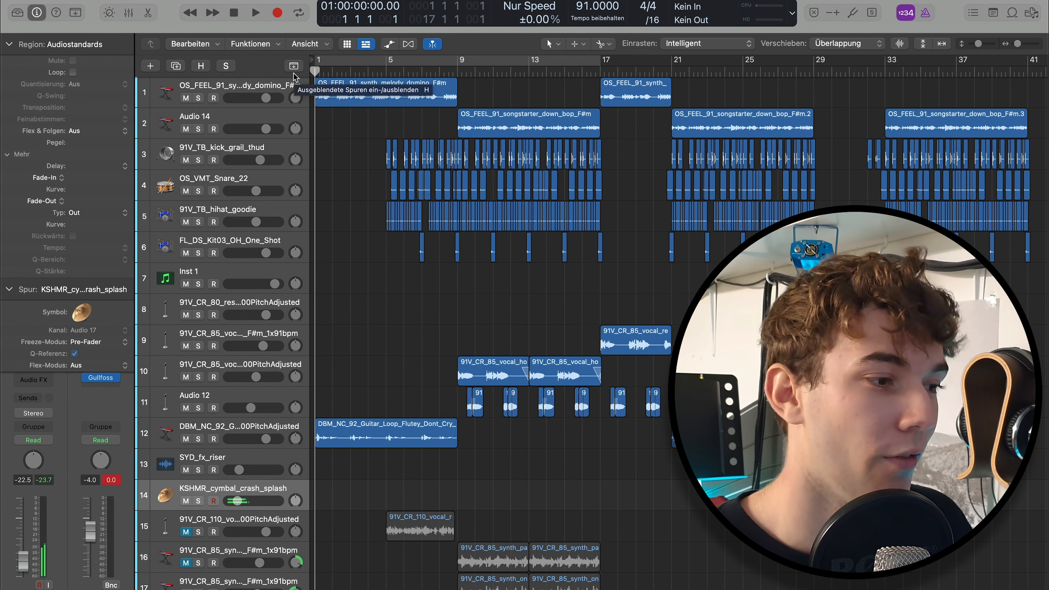